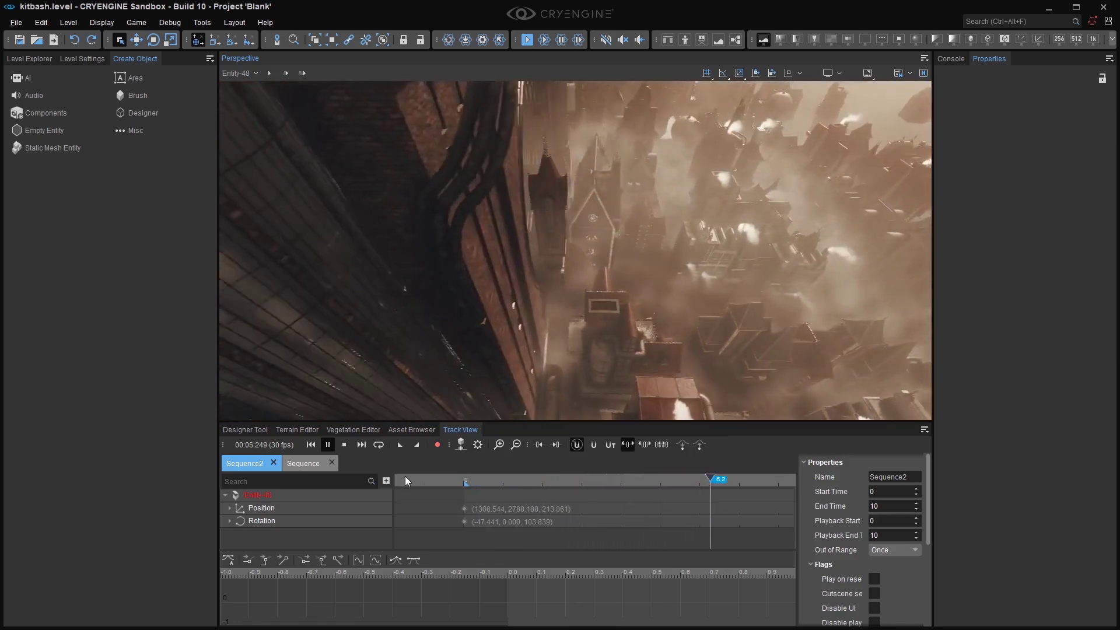
pyautogui.click(273, 463)
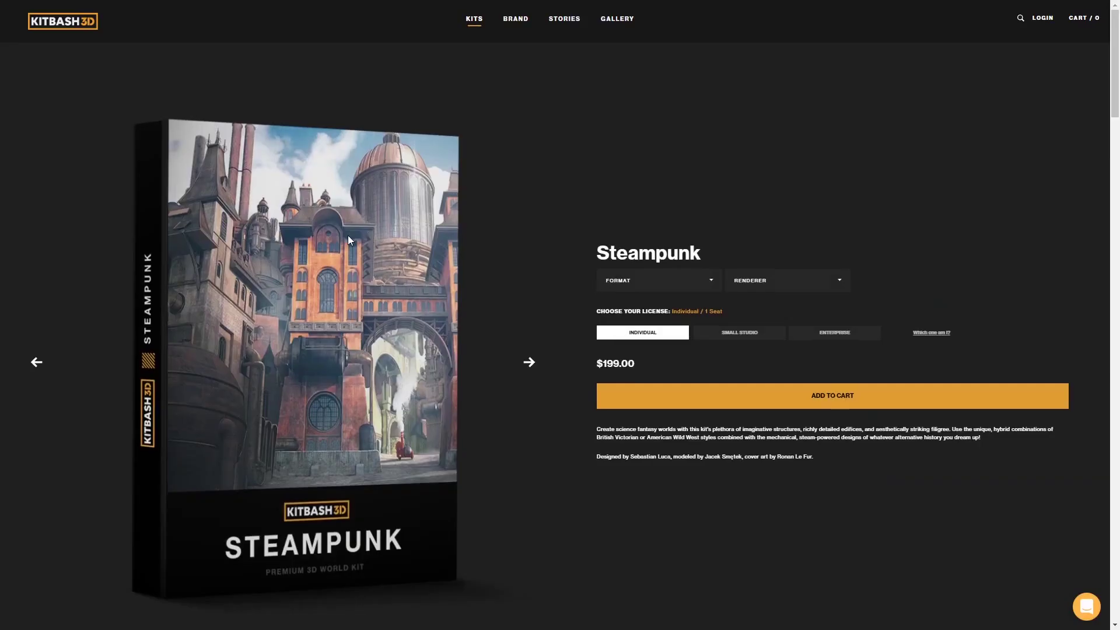
# On the KitBash3D site, go to the account's purchased kits and open the Steampunk kit's download options.
pyautogui.scroll(-1, 348, 236)
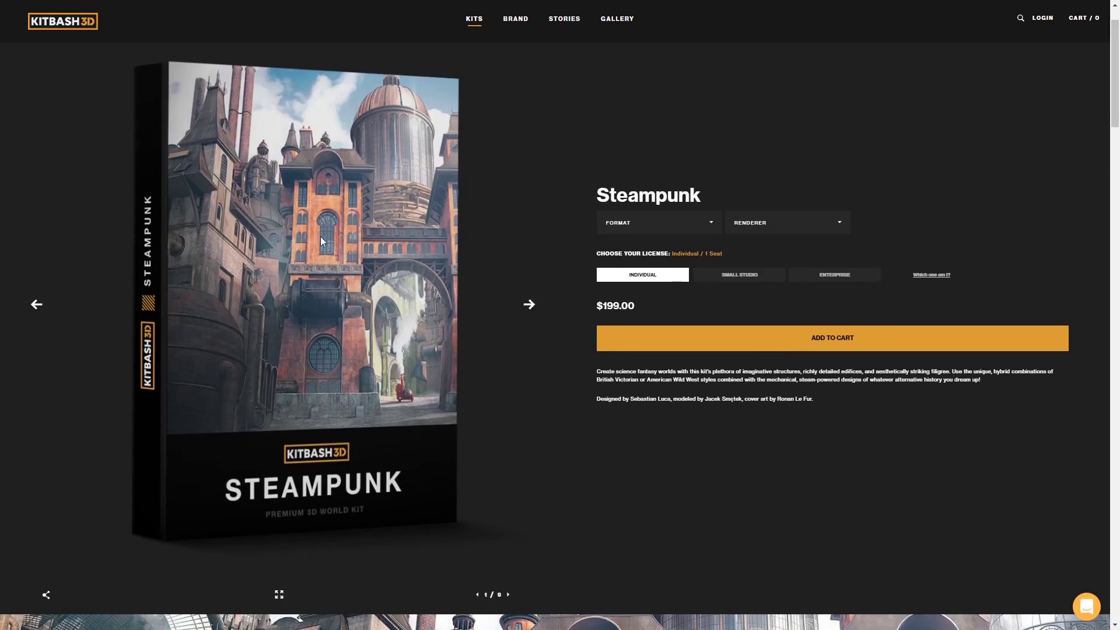
pyautogui.click(1045, 18)
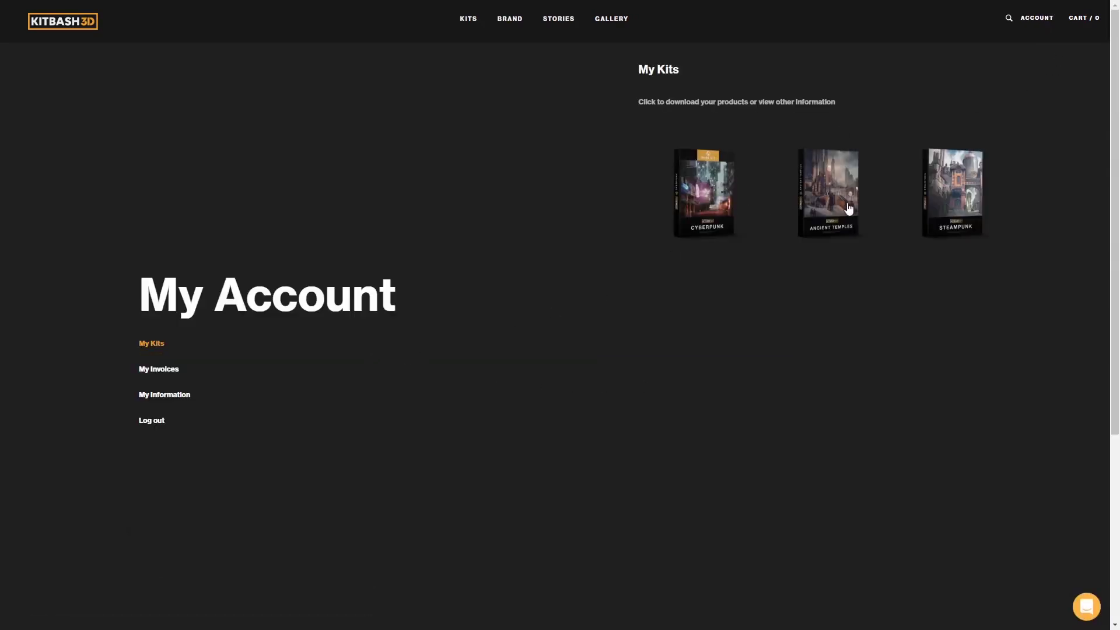
pyautogui.click(950, 208)
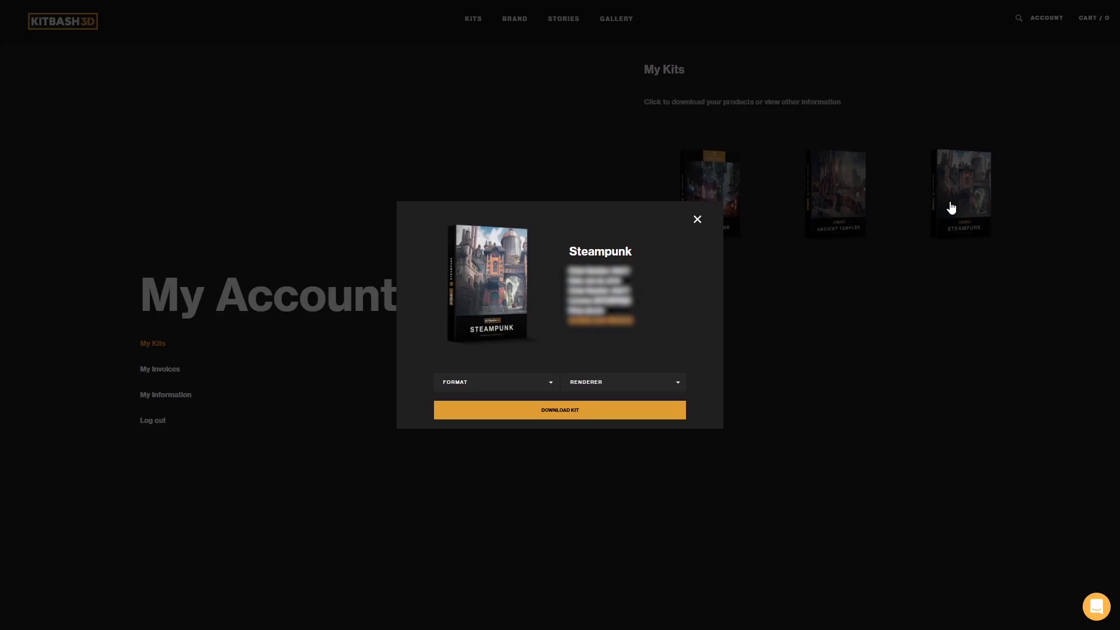
# Set the Steampunk kit's download format to 3ds Max and its renderer to Native.
pyautogui.click(507, 382)
pyautogui.click(463, 408)
pyautogui.click(605, 383)
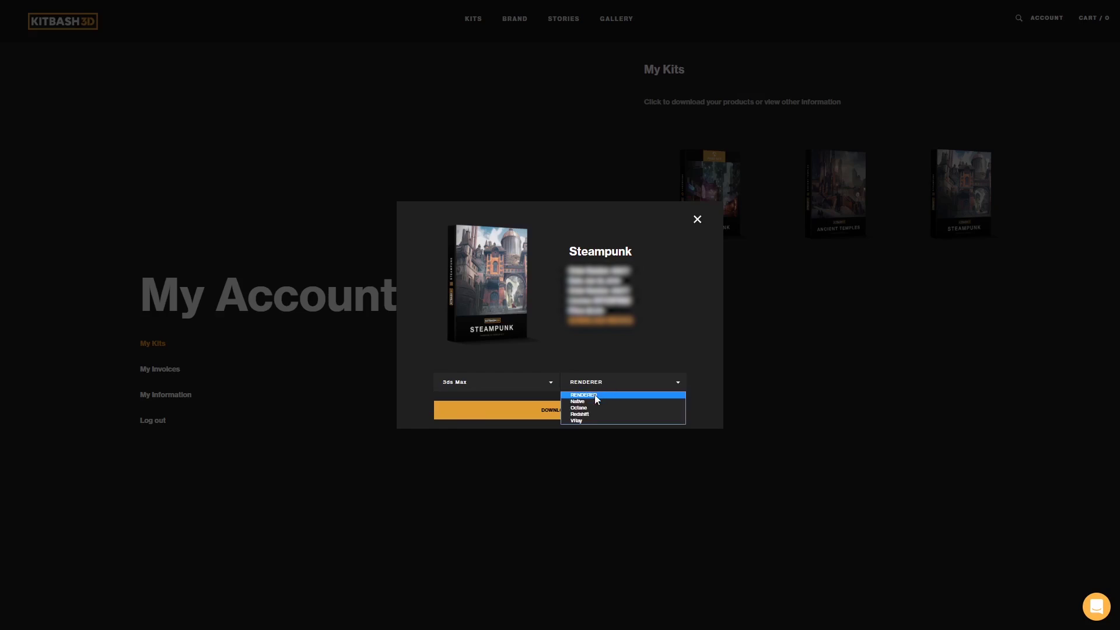
pyautogui.click(591, 402)
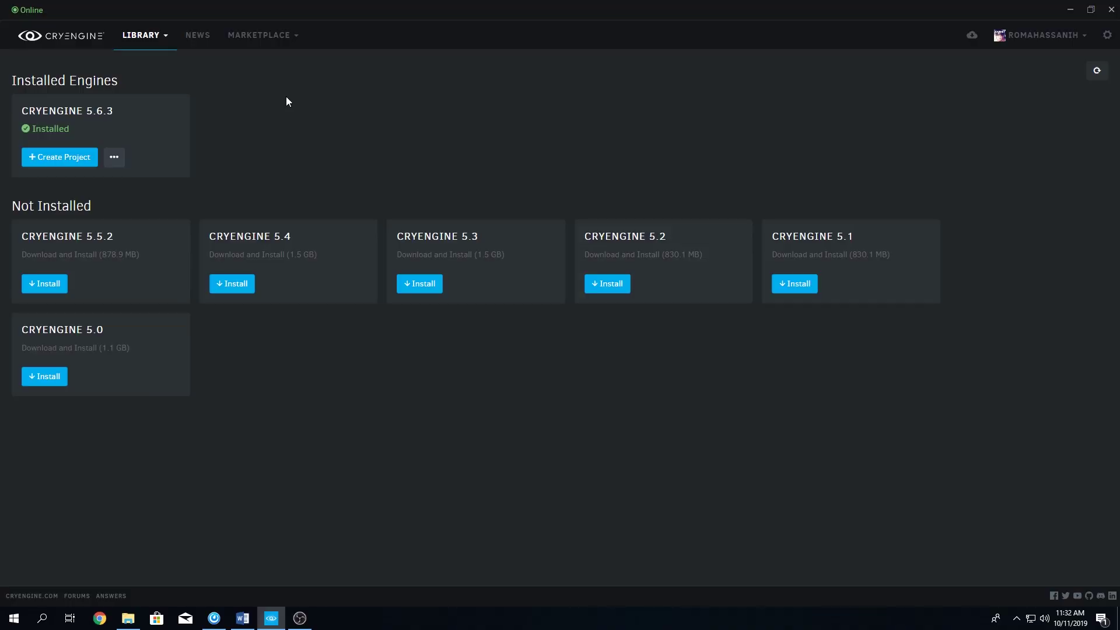
# Switch to the CRYENGINE Launcher and open the tools and plugins among the dependencies of the installed CRYENGINE 5.6.3.
pyautogui.click(149, 39)
pyautogui.click(157, 115)
pyautogui.click(114, 159)
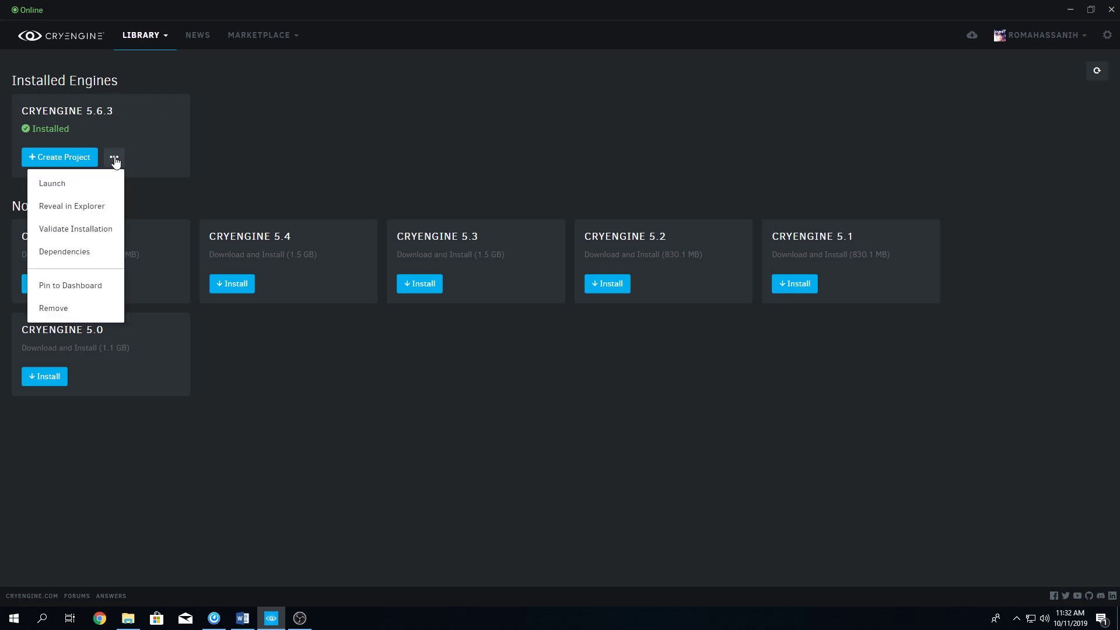
pyautogui.click(76, 256)
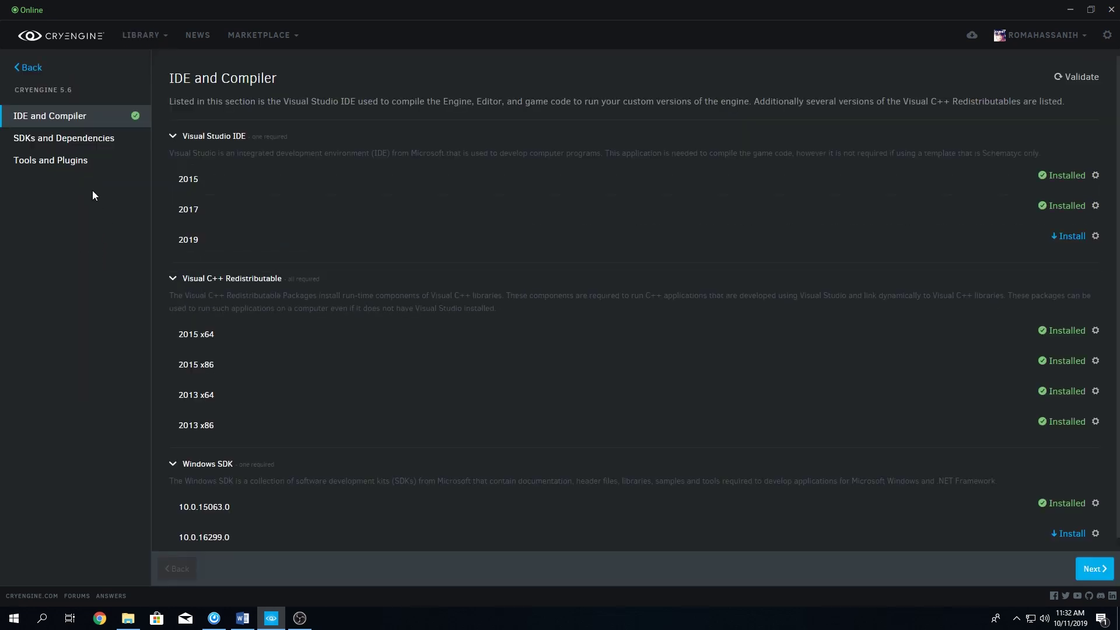
pyautogui.click(49, 167)
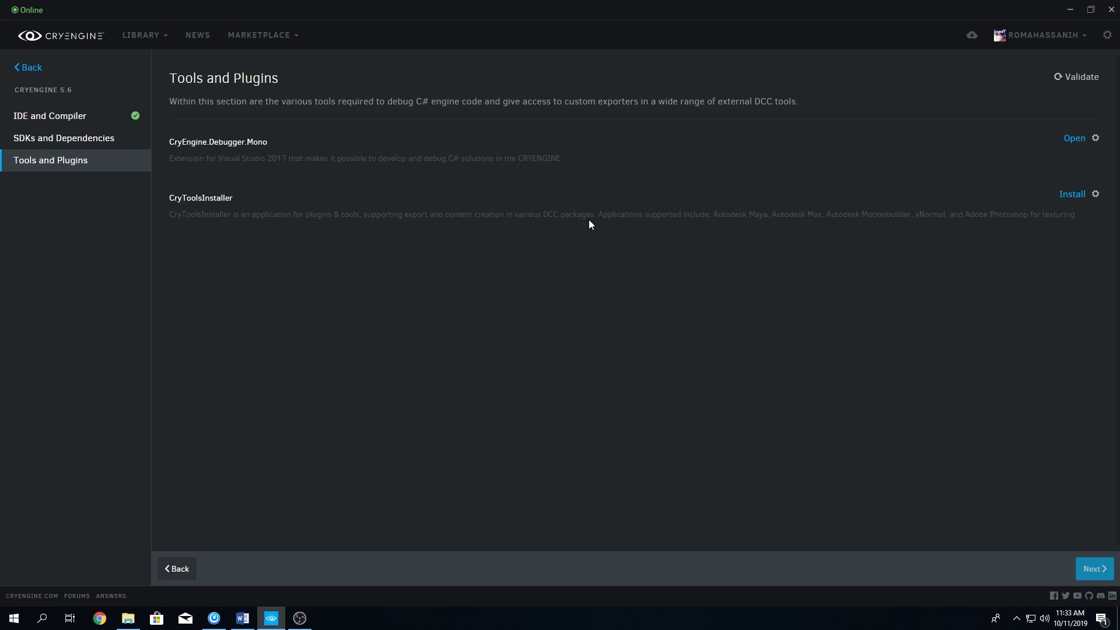
# Install the Crytek DCC tools with CryToolsInstaller, excluding the Autodesk Maya package.
pyautogui.click(1074, 194)
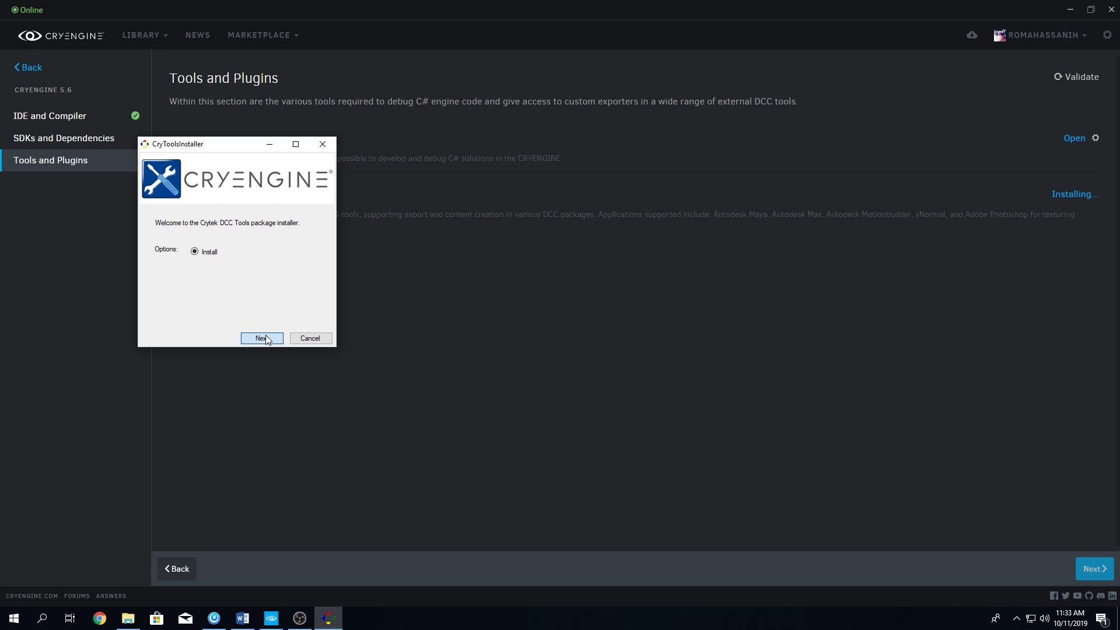
pyautogui.click(262, 338)
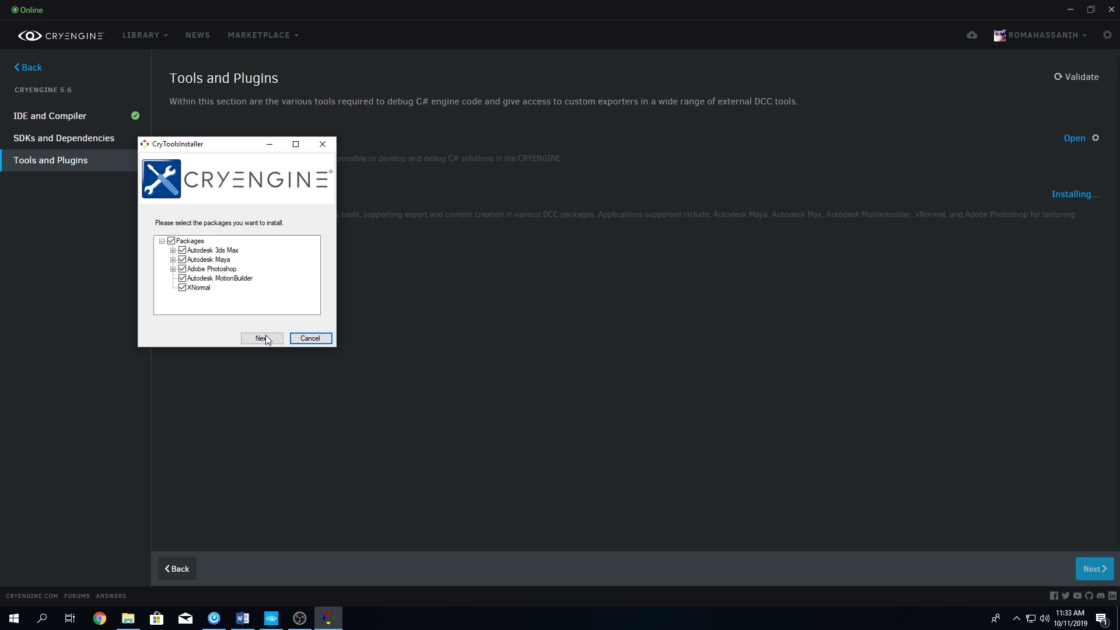
pyautogui.click(183, 260)
pyautogui.press('Return')
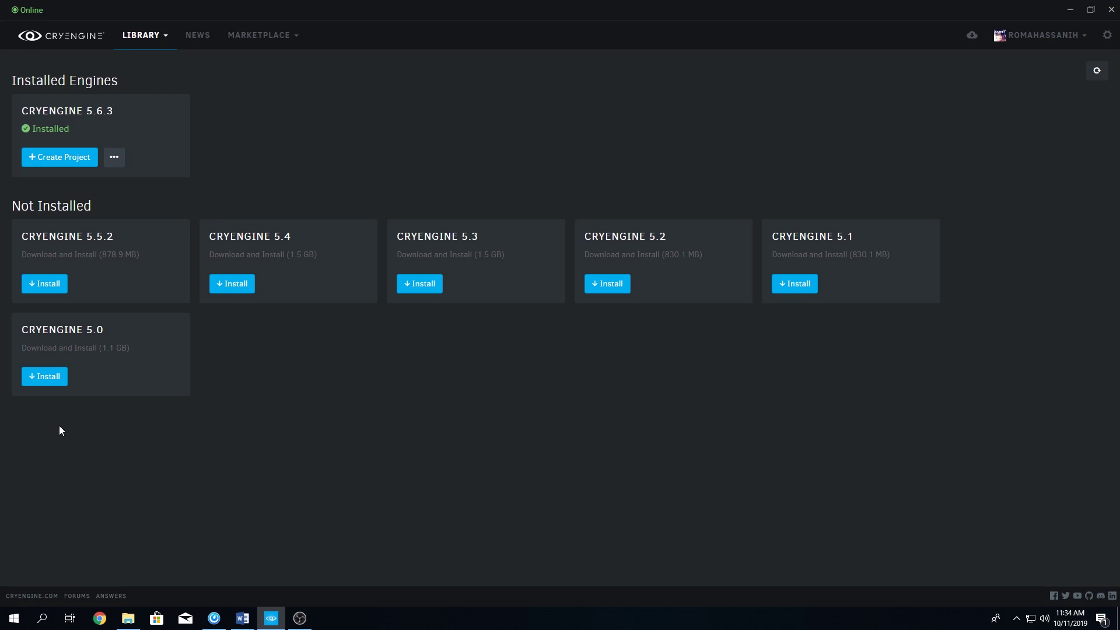
# Launch 3ds Max and import the Kitbash3d_Steampunk-Native 3D object file into the empty scene.
pyautogui.click(43, 622)
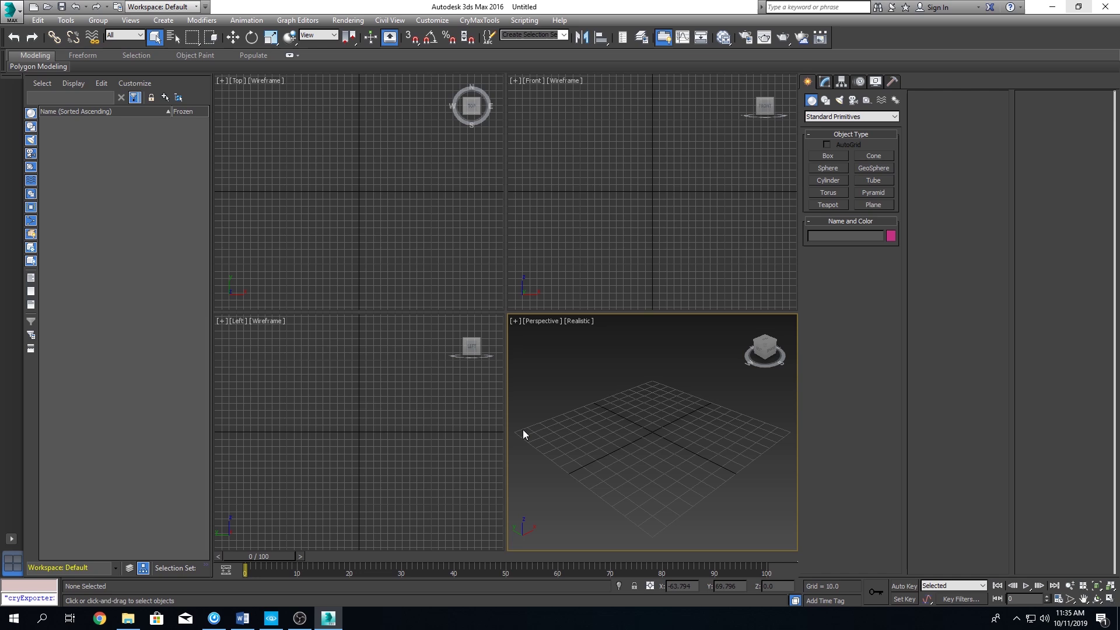
pyautogui.hotkey('alt', 'Tab')
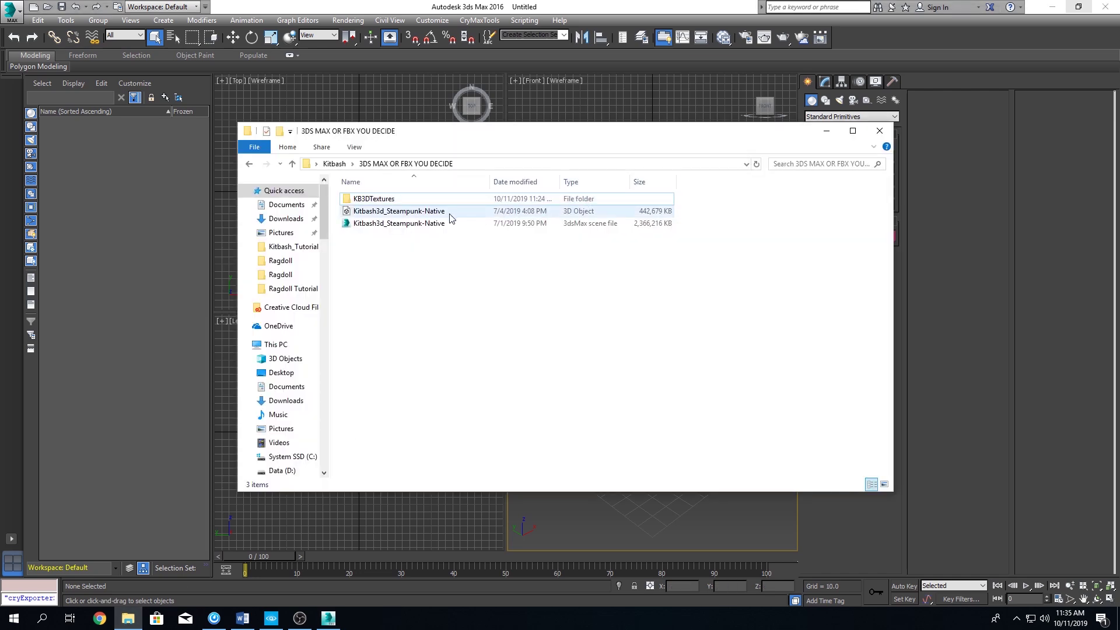
pyautogui.moveTo(392, 216); pyautogui.dragTo(657, 511)
pyautogui.click(676, 516)
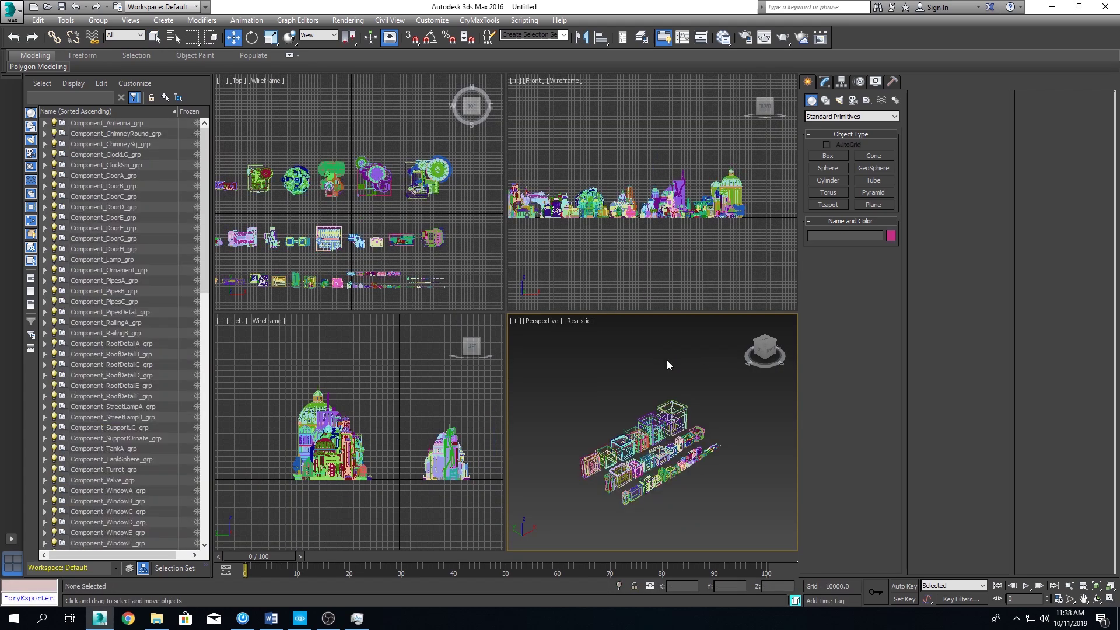
# Maximize the perspective viewport and review the imported object groups in the scene list, checking where LargeE_grp sits.
pyautogui.click(768, 363)
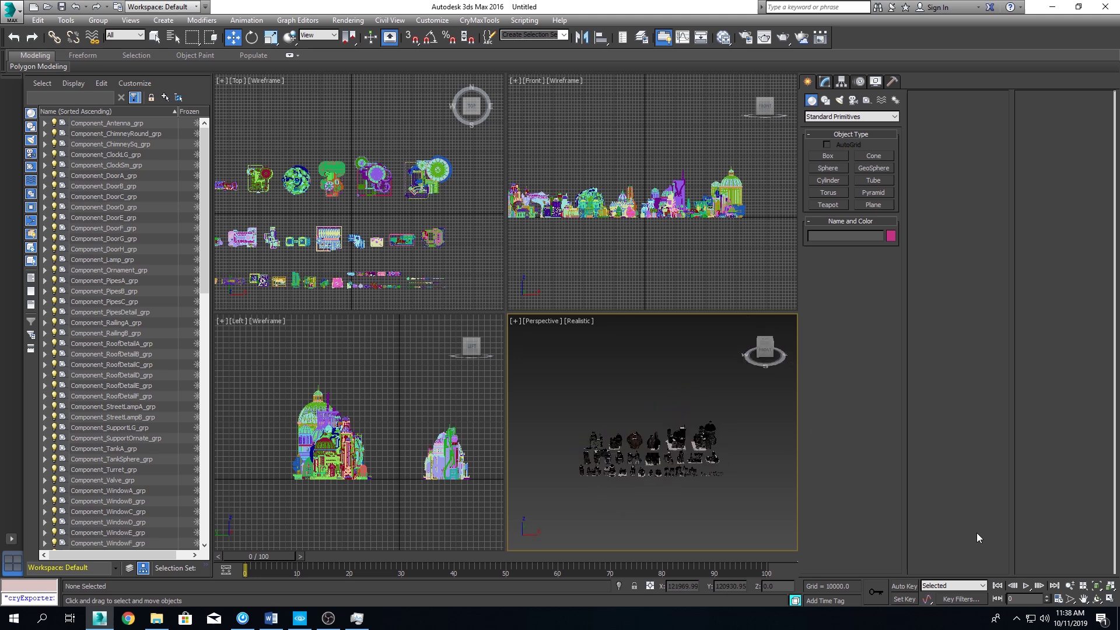
pyautogui.click(1112, 604)
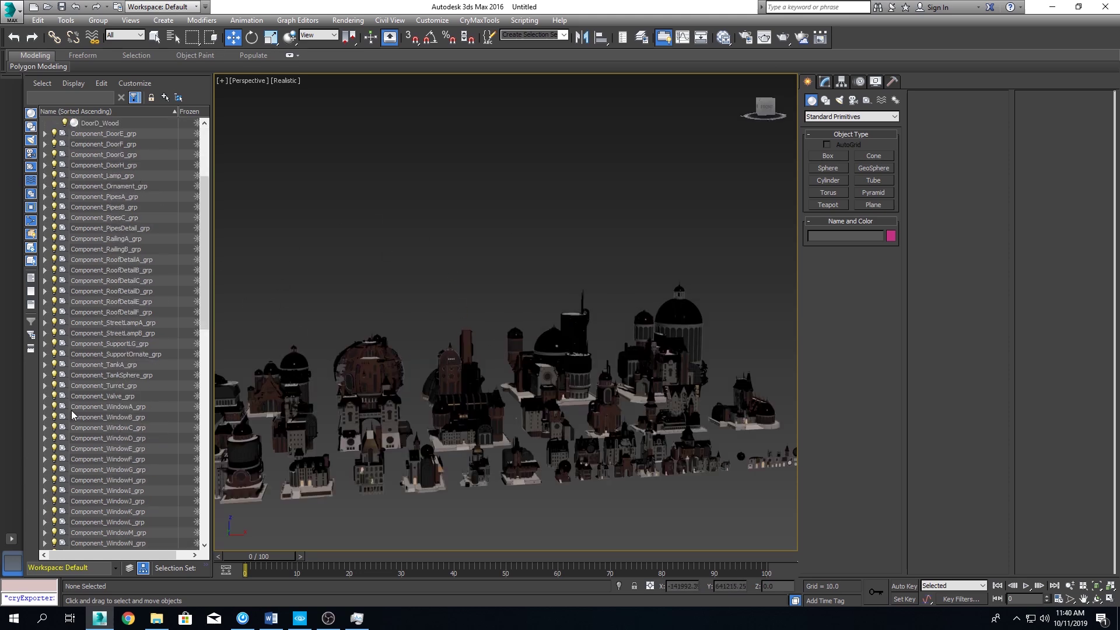
pyautogui.scroll(-8, 82, 355)
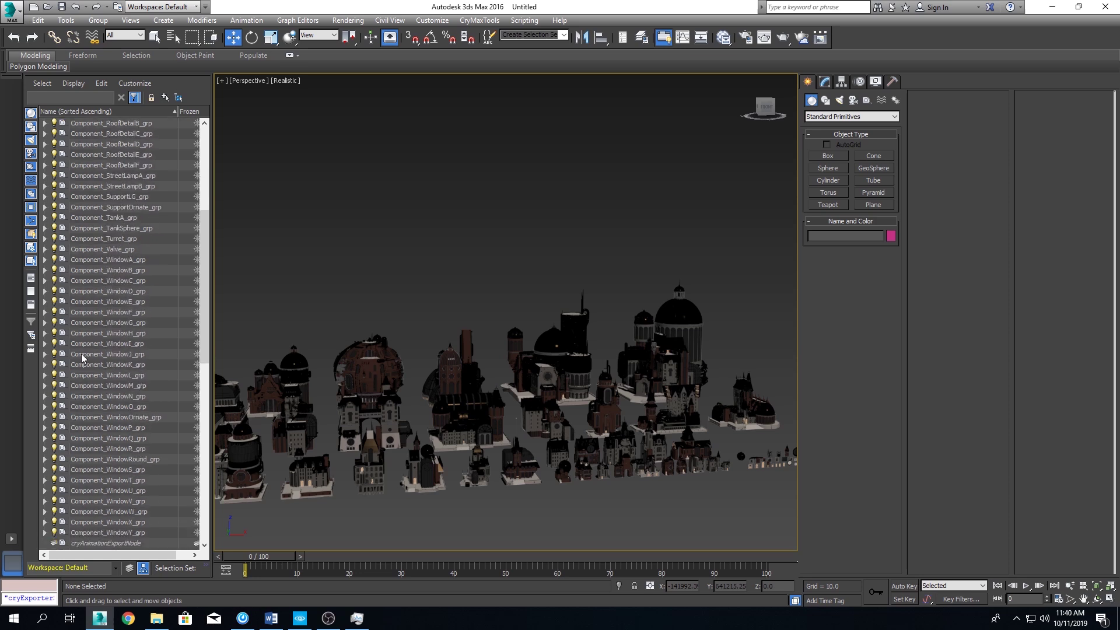
pyautogui.scroll(-8, 97, 373)
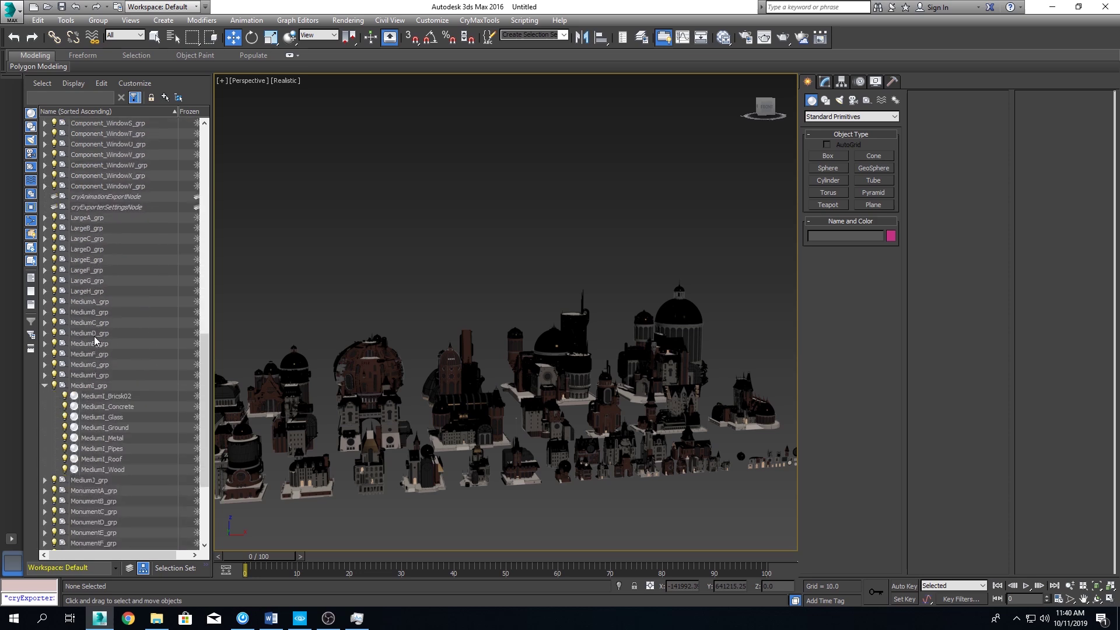
pyautogui.click(82, 261)
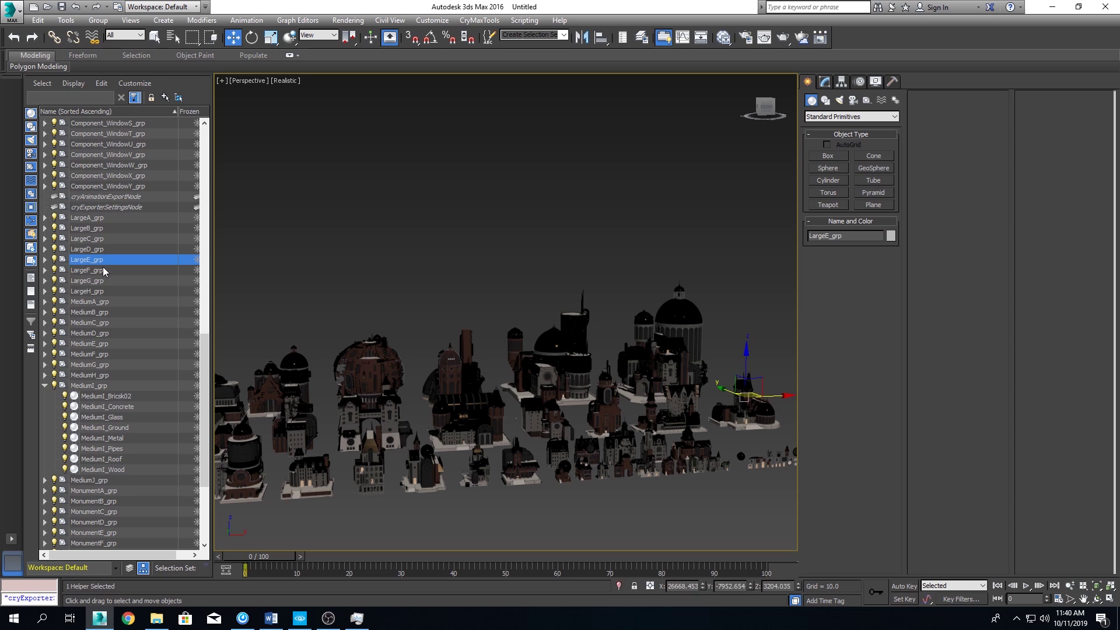
pyautogui.click(566, 442)
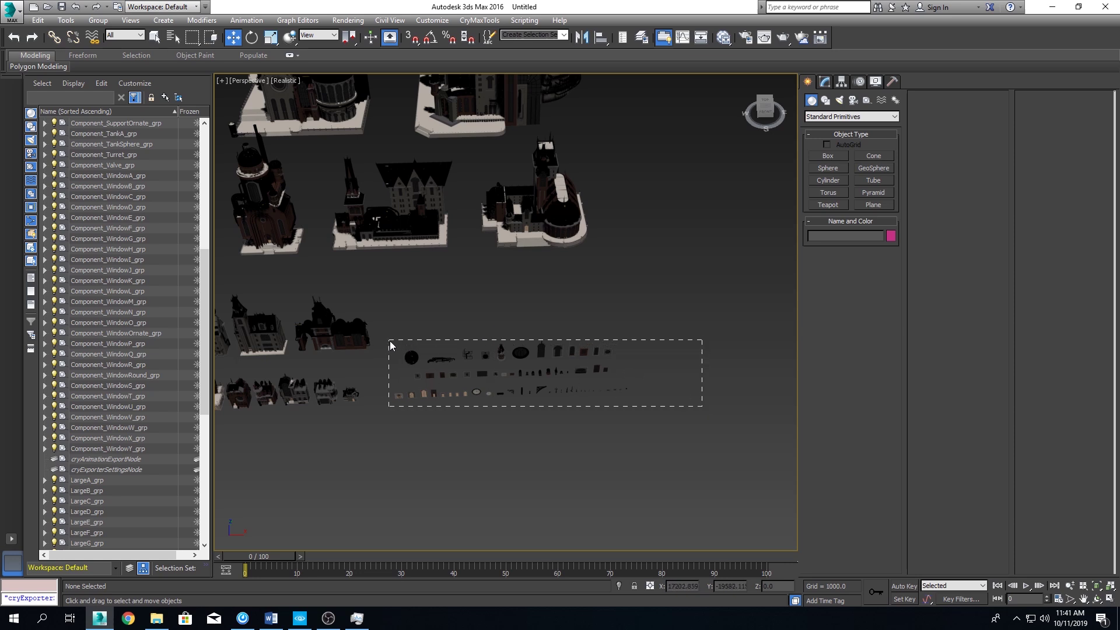
# Delete all the small component objects beside the buildings, keeping the complete buildings.
pyautogui.moveTo(390, 341); pyautogui.dragTo(389, 340)
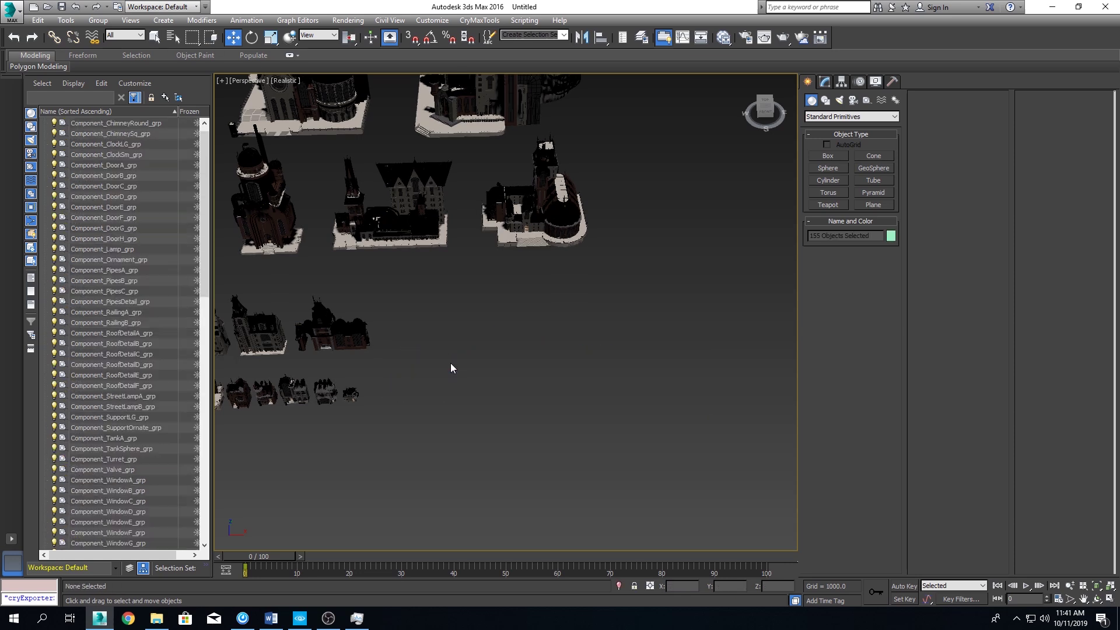
pyautogui.press('z')
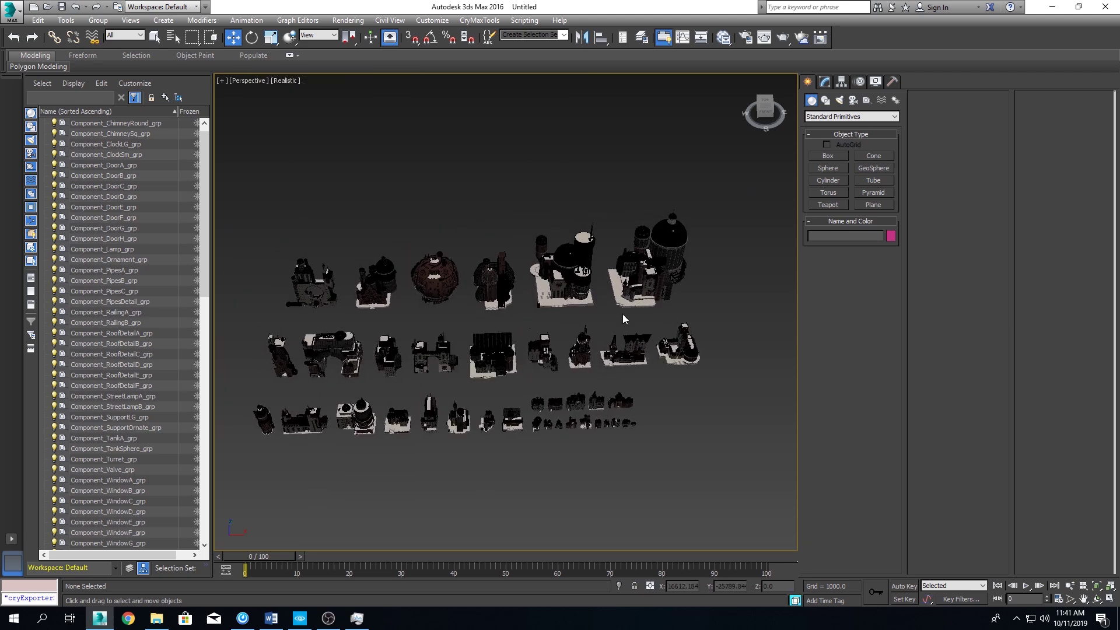
pyautogui.hotkey('shift', 'z')
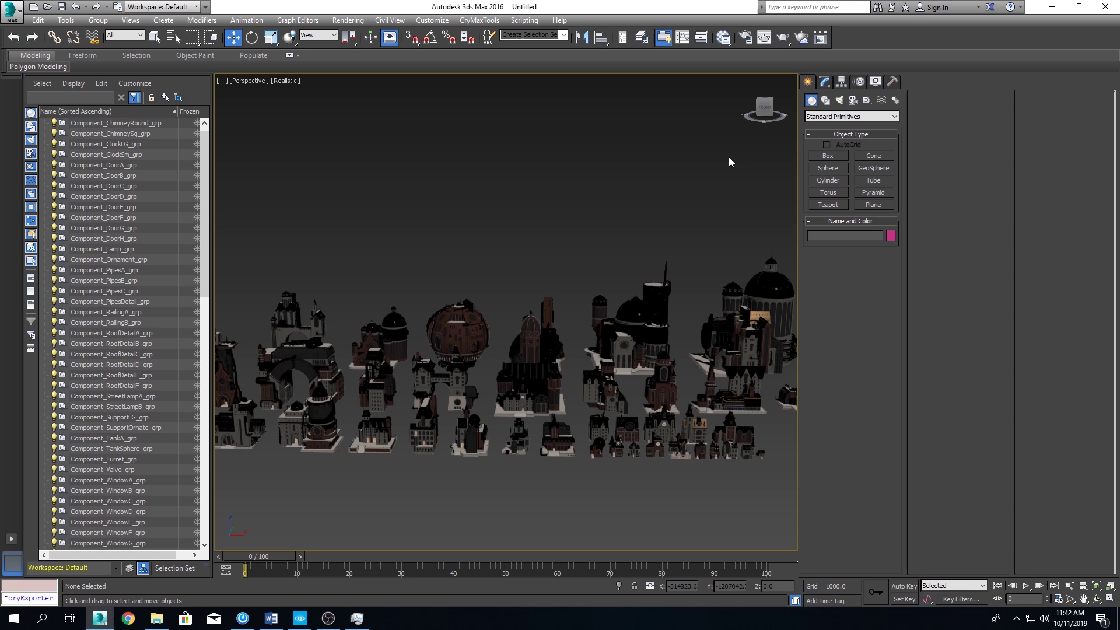
# Open the Material Editor, switch it to Slate mode and maximize its window.
pyautogui.click(723, 36)
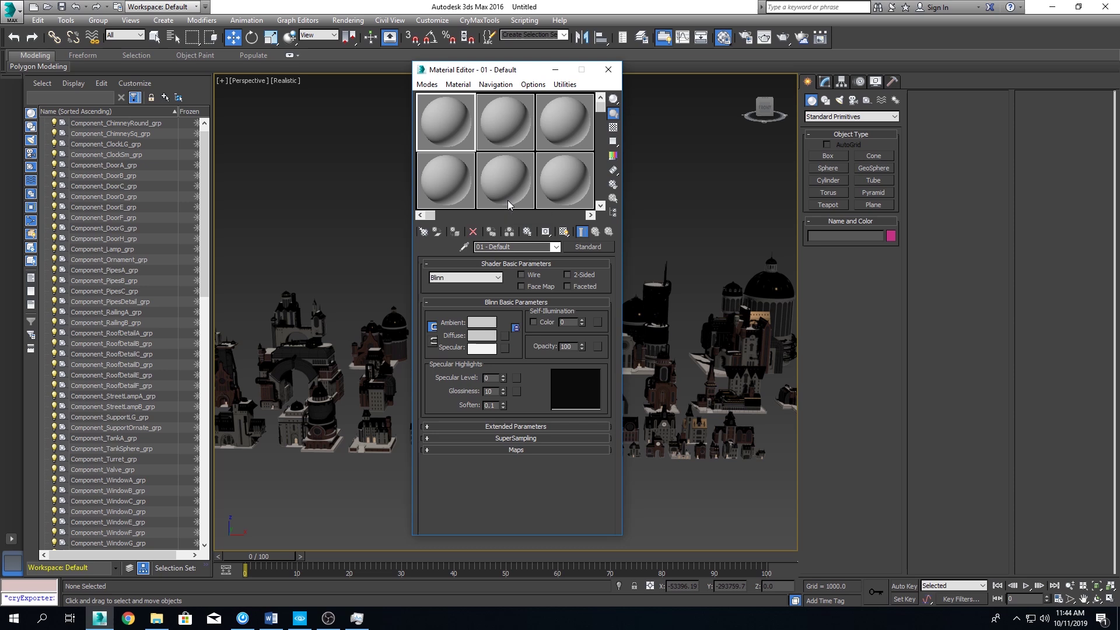
pyautogui.click(432, 87)
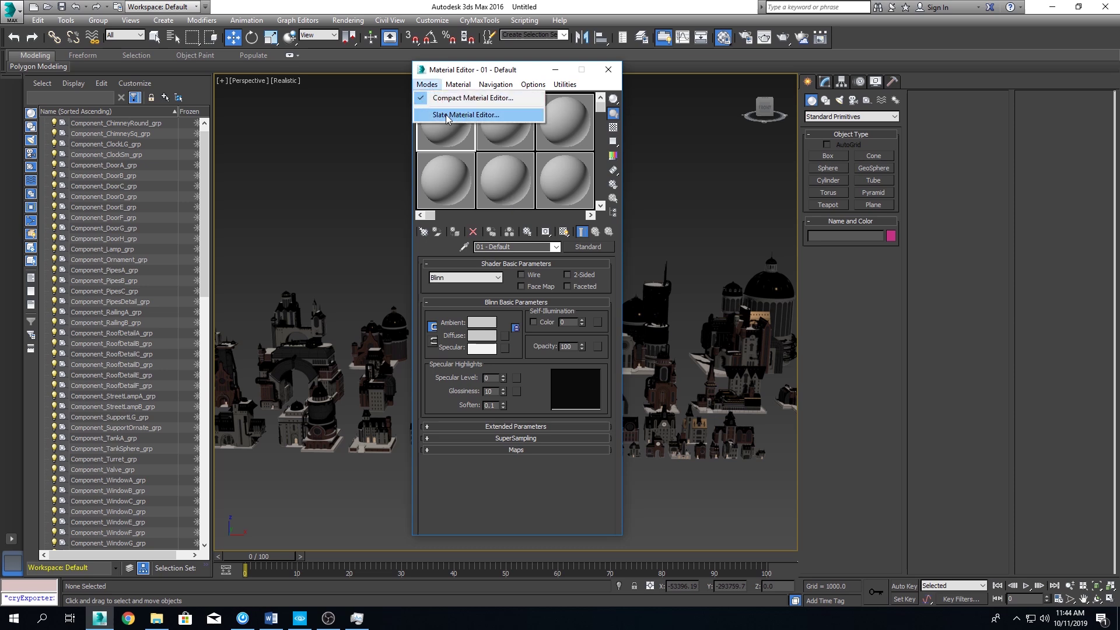
pyautogui.click(465, 115)
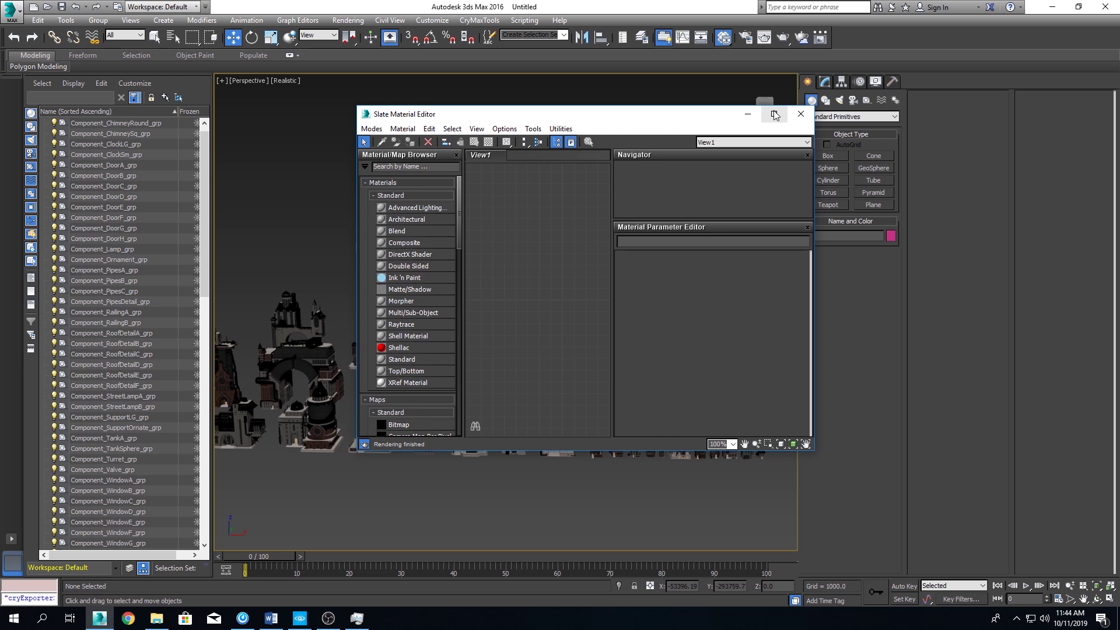
pyautogui.click(775, 114)
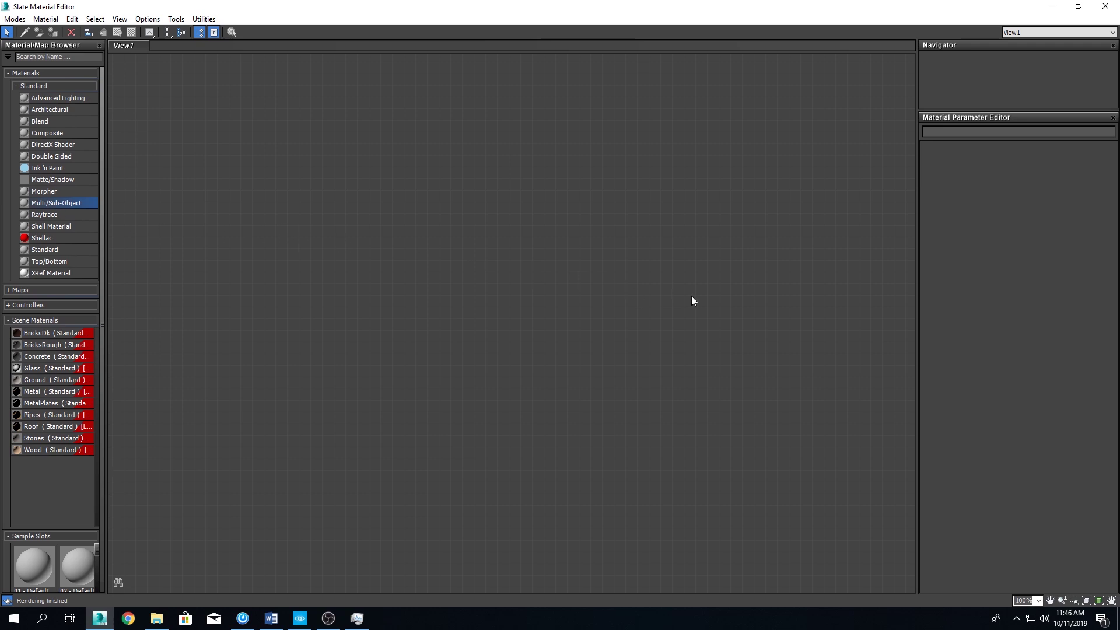
# Add a Multi/Sub-Object material with 11 sub-material slots to the view and delete the Standard material node attached to slot 11.
pyautogui.moveTo(717, 278); pyautogui.dragTo(717, 279)
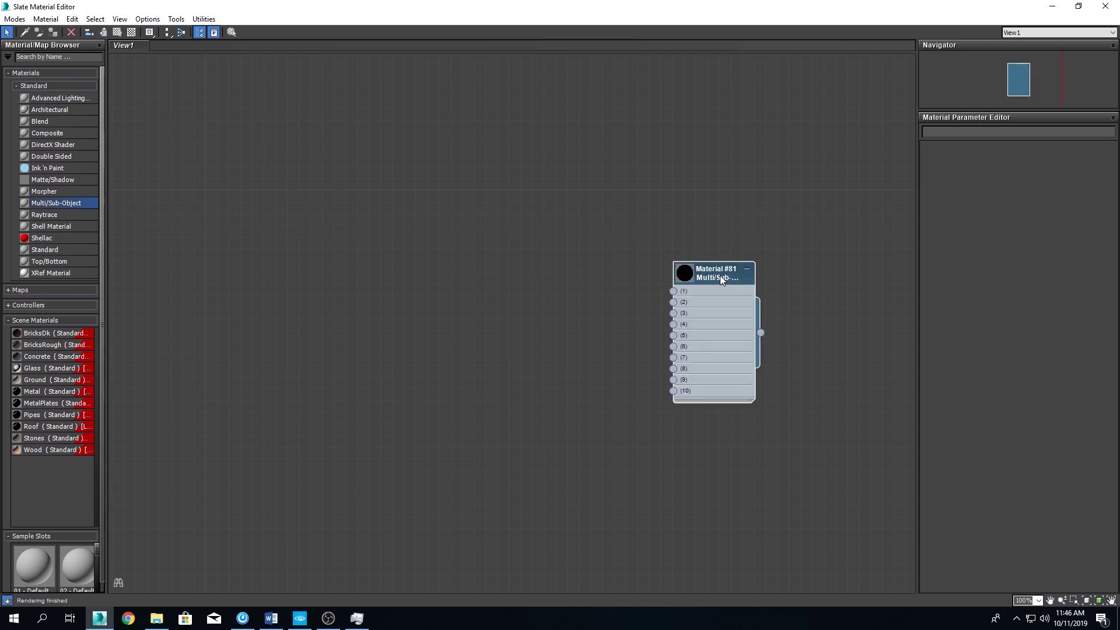
pyautogui.doubleClick(721, 279)
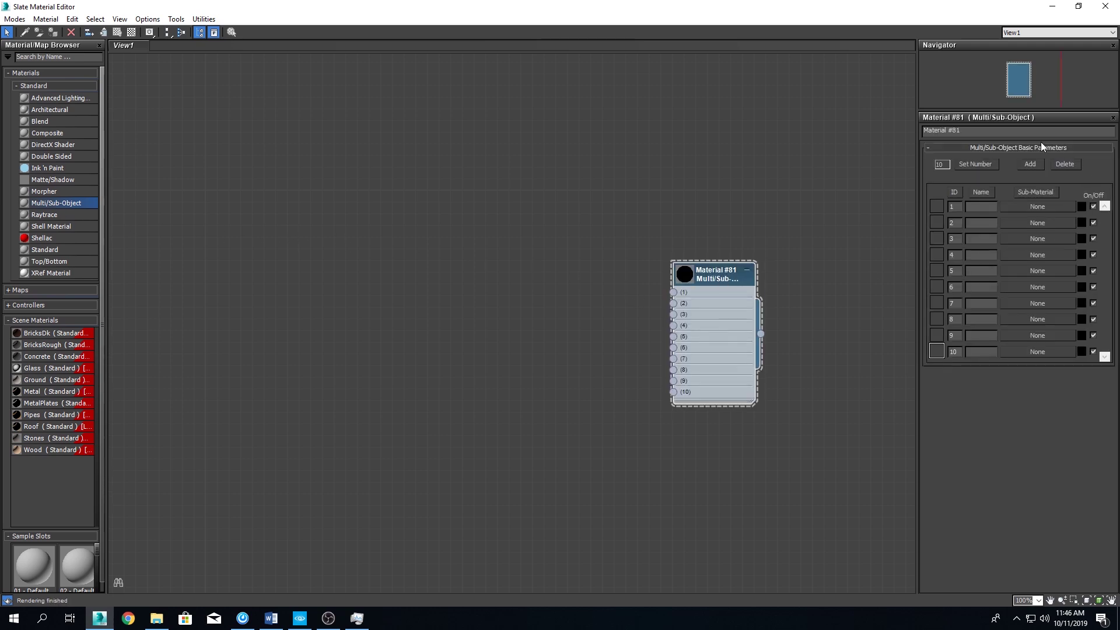
pyautogui.click(986, 166)
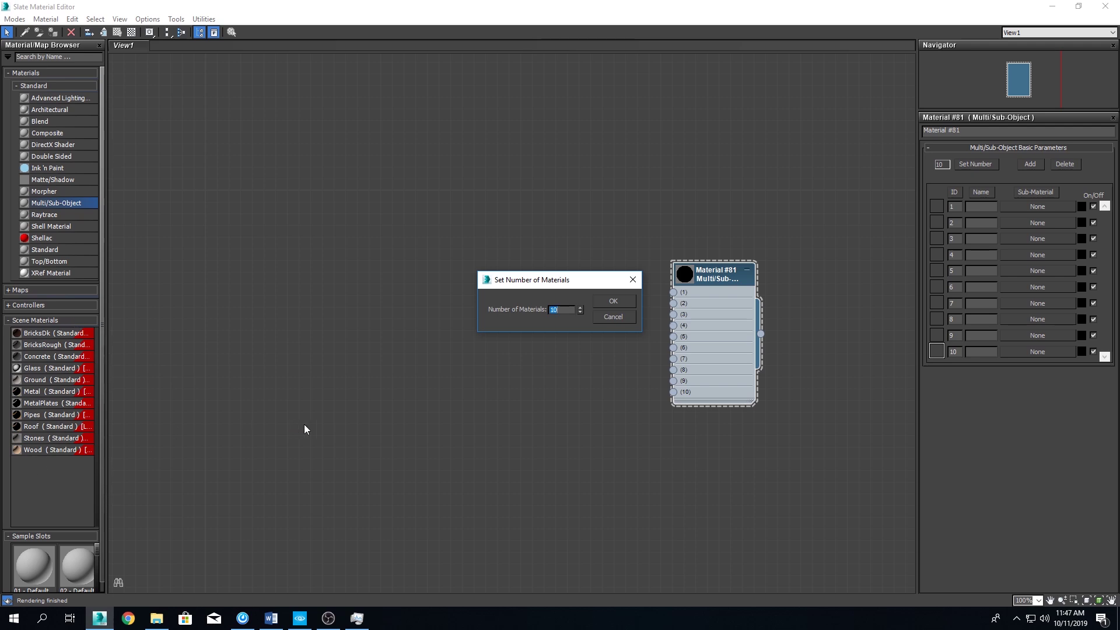
pyautogui.click(611, 296)
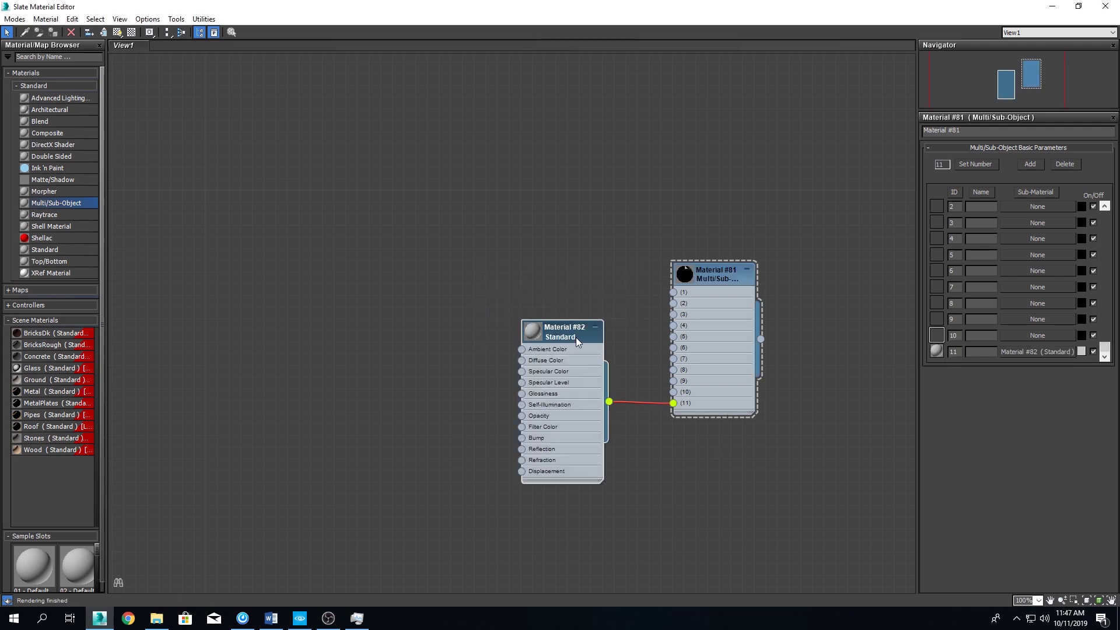
pyautogui.press('Delete')
pyautogui.moveTo(577, 337); pyautogui.dragTo(602, 314, button='middle')
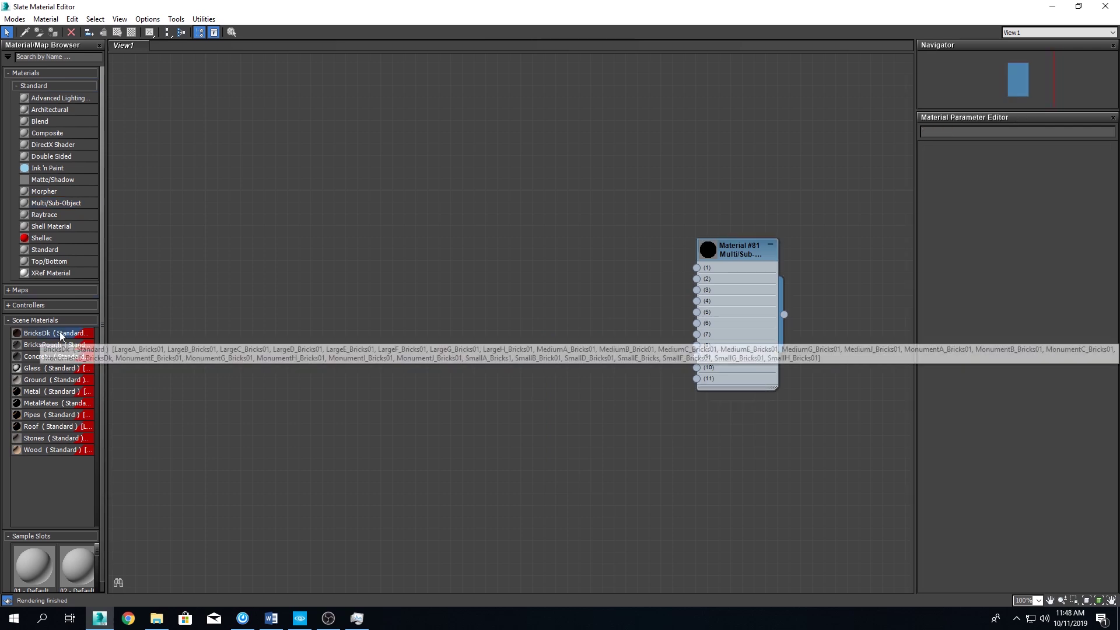
# Add the BricksDk scene material to the node view as an instance.
pyautogui.moveTo(60, 336); pyautogui.dragTo(336, 267)
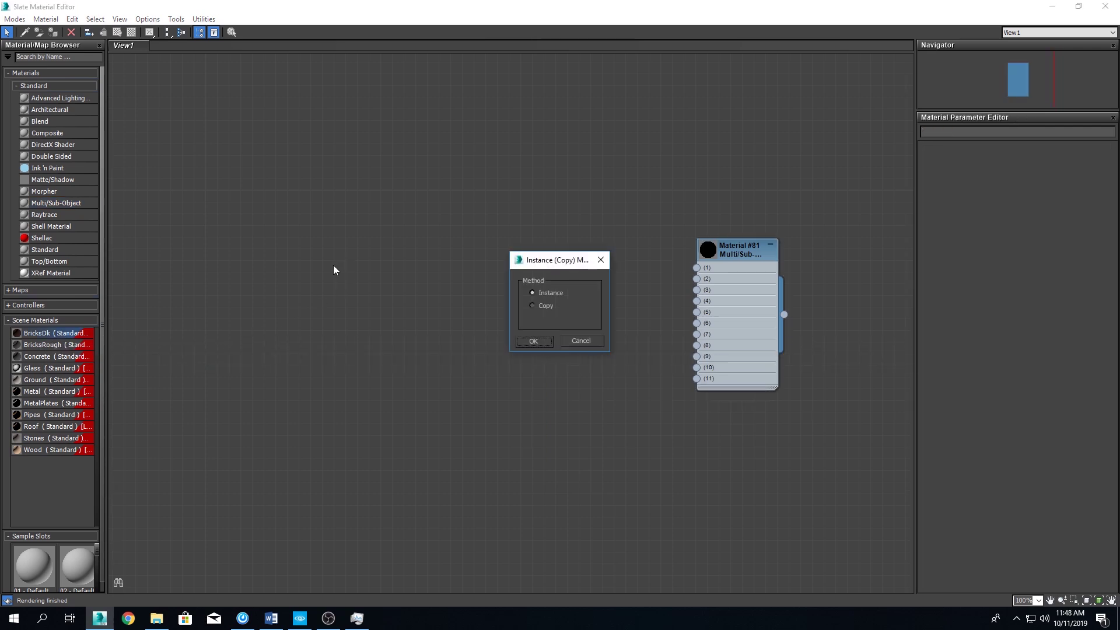
pyautogui.click(533, 342)
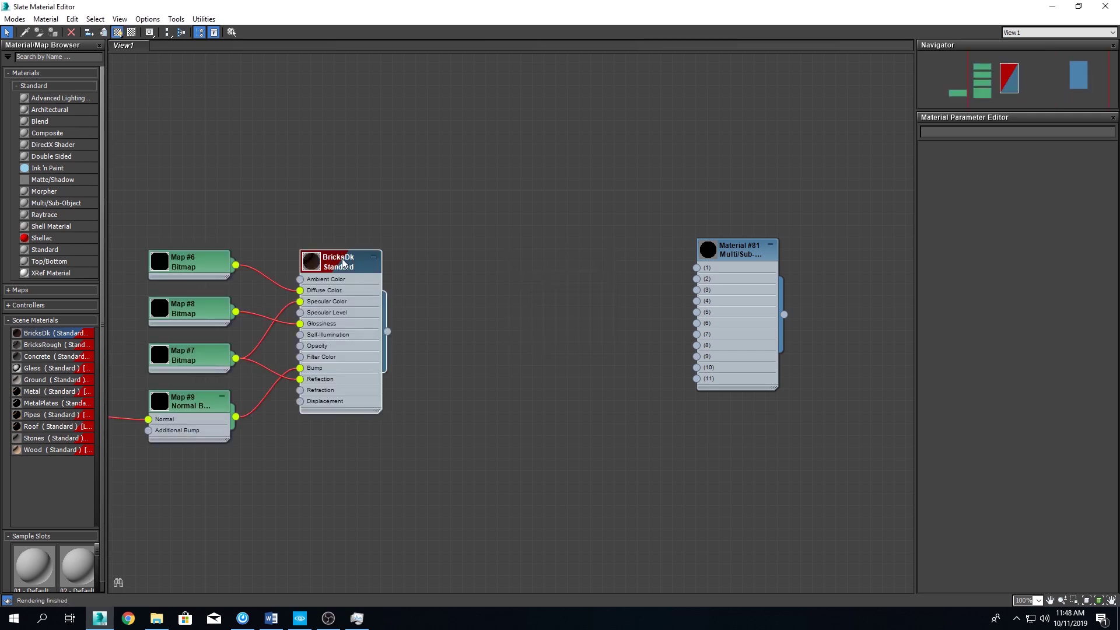
# Change the shader type of the BricksDk material to Crytek Shader.
pyautogui.doubleClick(343, 263)
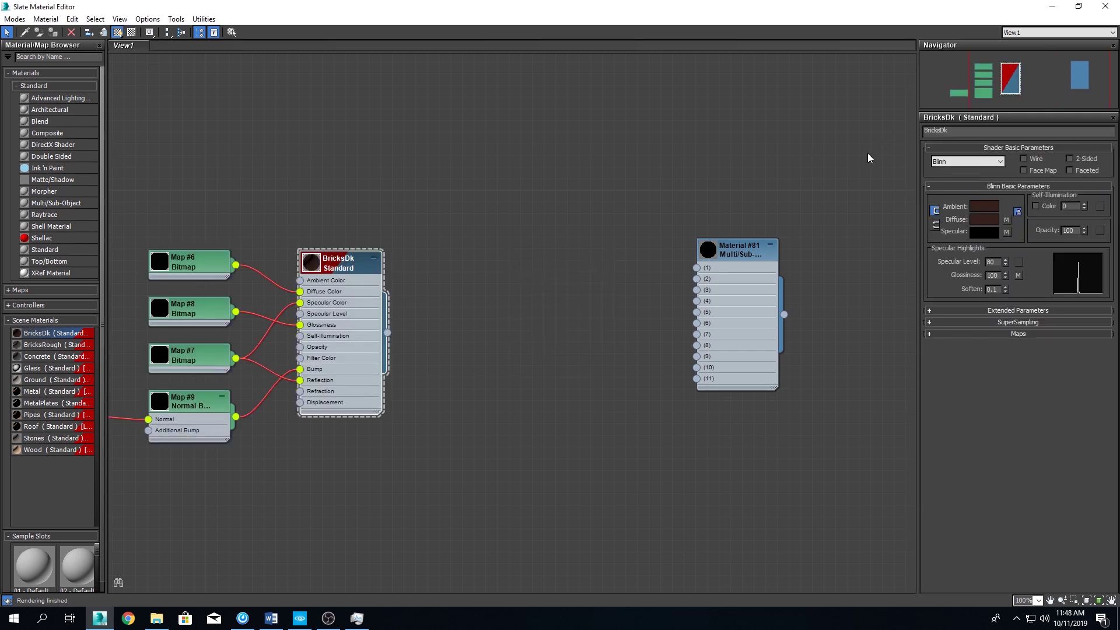
pyautogui.click(940, 161)
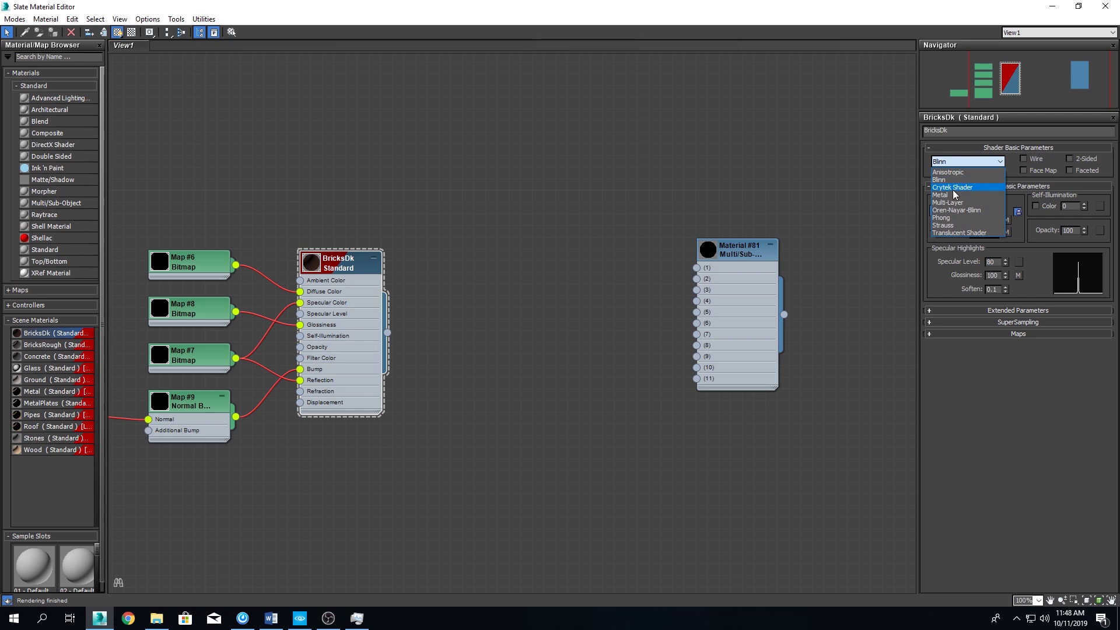
pyautogui.click(954, 191)
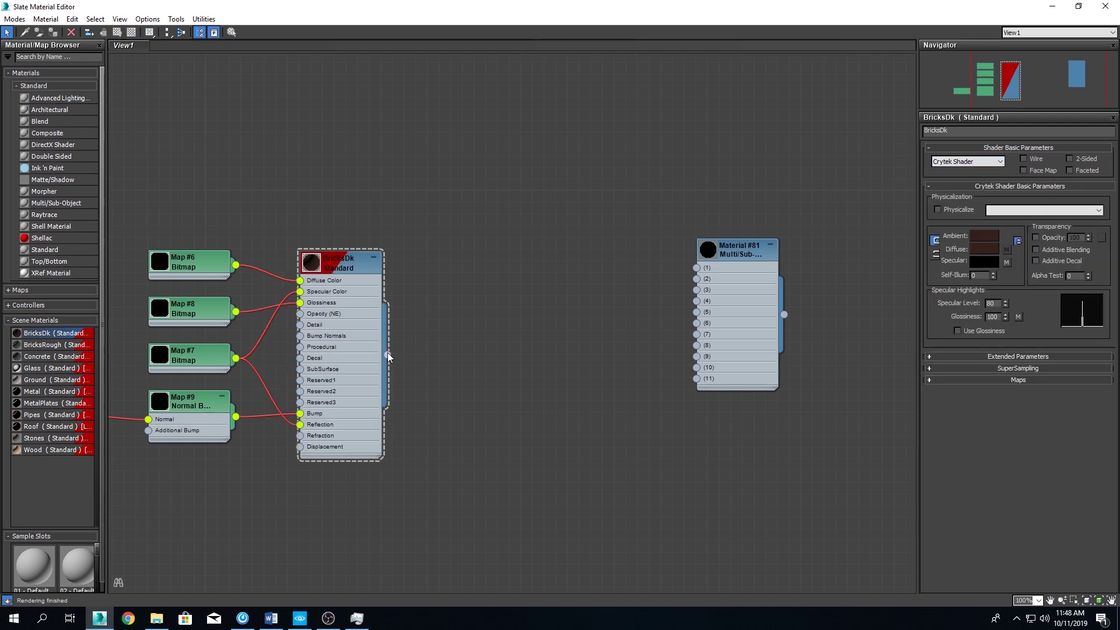
# Connect the BricksDk material to slot 1 of the Multi/Sub-Object material and reposition the Multi/Sub-Object node.
pyautogui.moveTo(387, 355); pyautogui.dragTo(697, 268)
pyautogui.moveTo(735, 247); pyautogui.dragTo(734, 282)
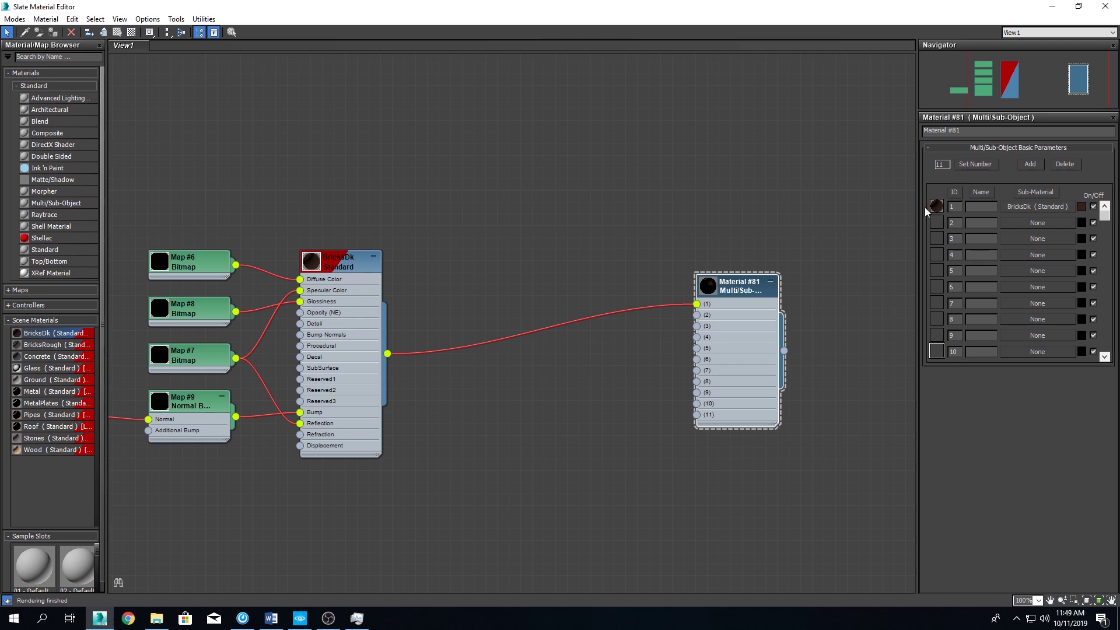
pyautogui.moveTo(731, 285); pyautogui.dragTo(719, 273)
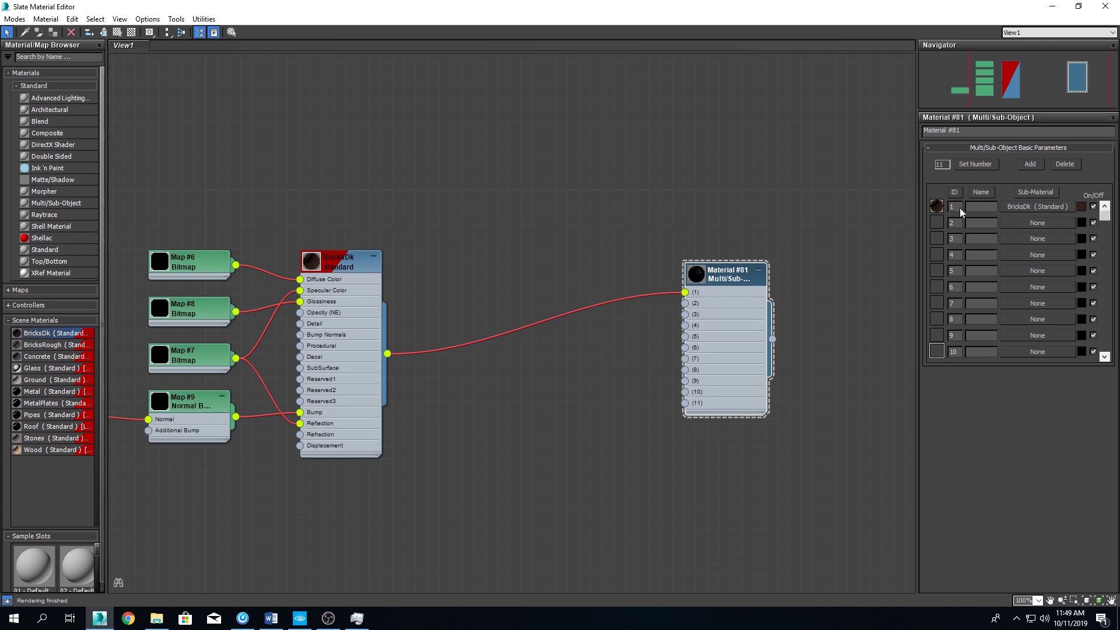
pyautogui.moveTo(962, 212); pyautogui.dragTo(944, 209)
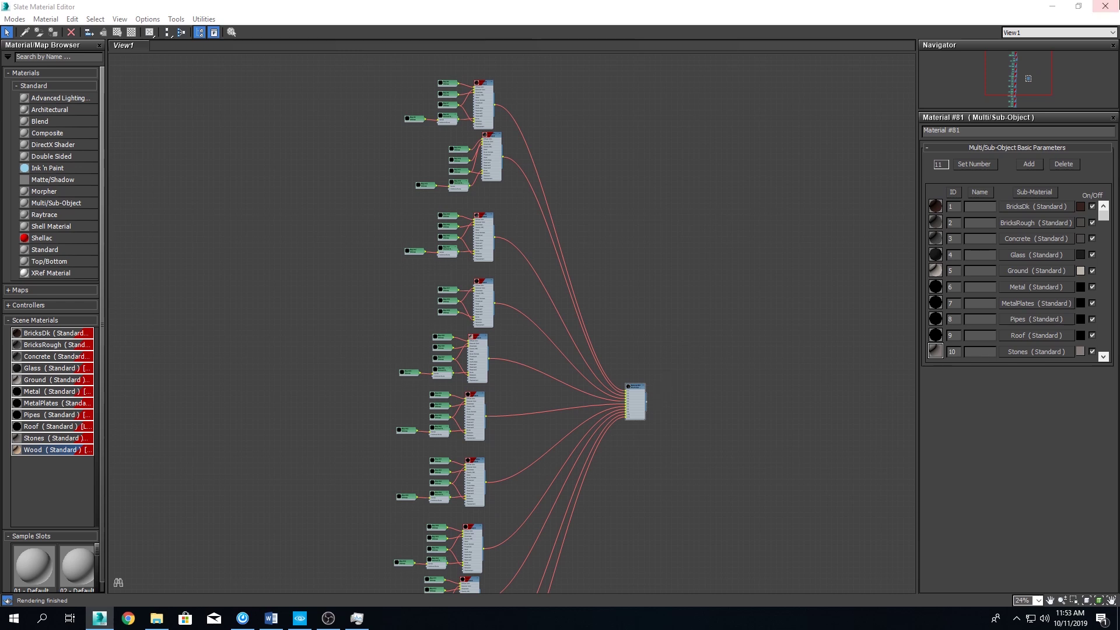
# Assign the completed 11-slot Multi/Sub-Object material to all the selected building objects and review its sub-material IDs.
pyautogui.click(1078, 6)
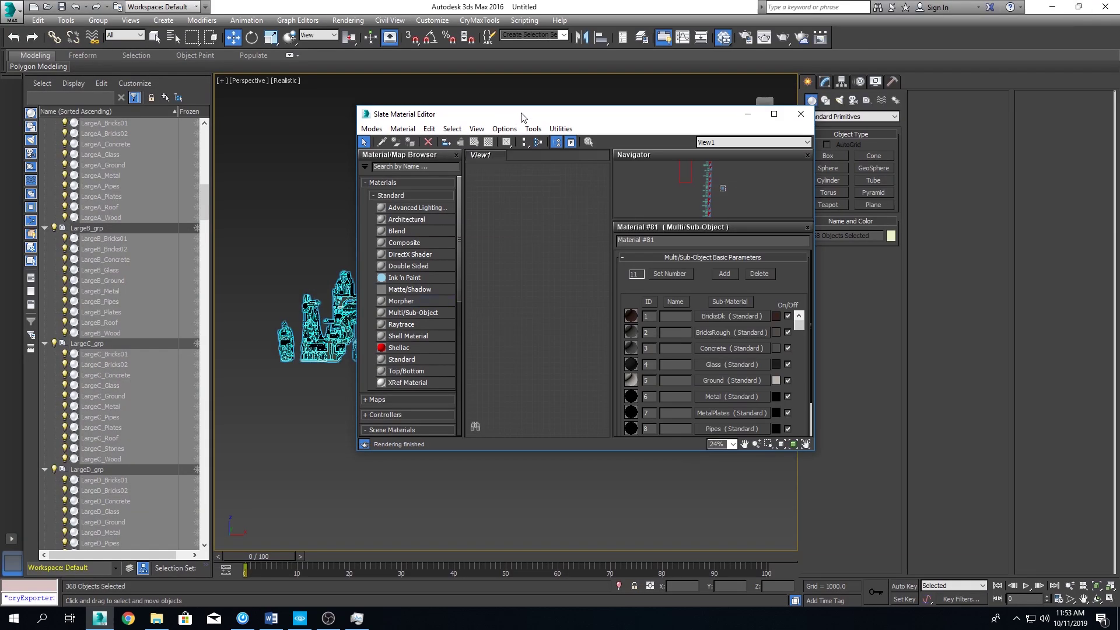
pyautogui.moveTo(523, 115); pyautogui.dragTo(707, 124)
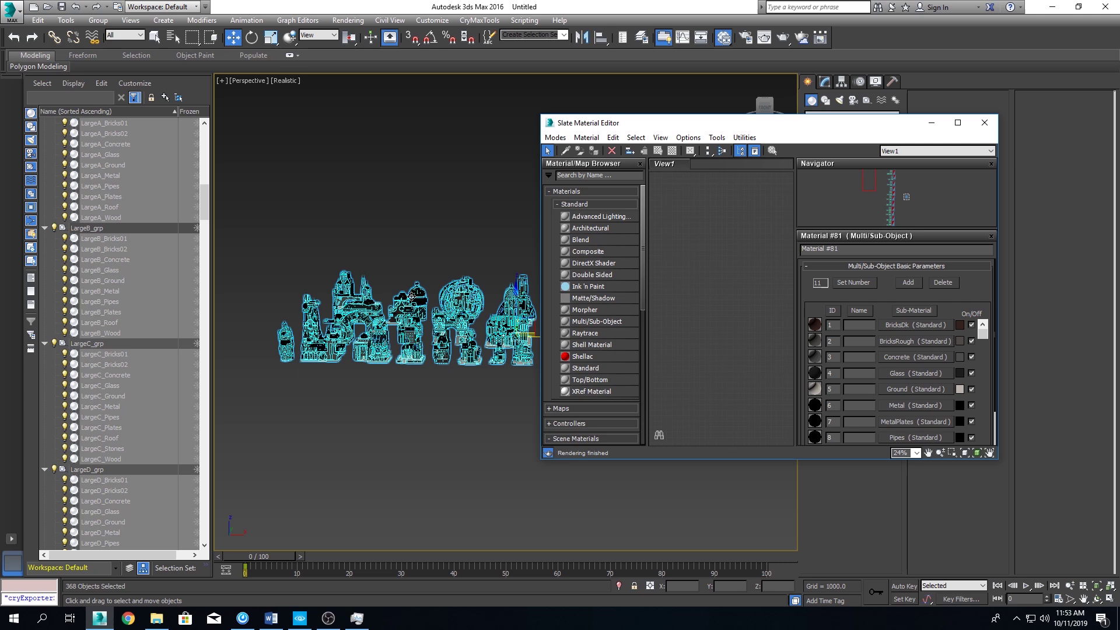
pyautogui.doubleClick(815, 123)
pyautogui.click(638, 390)
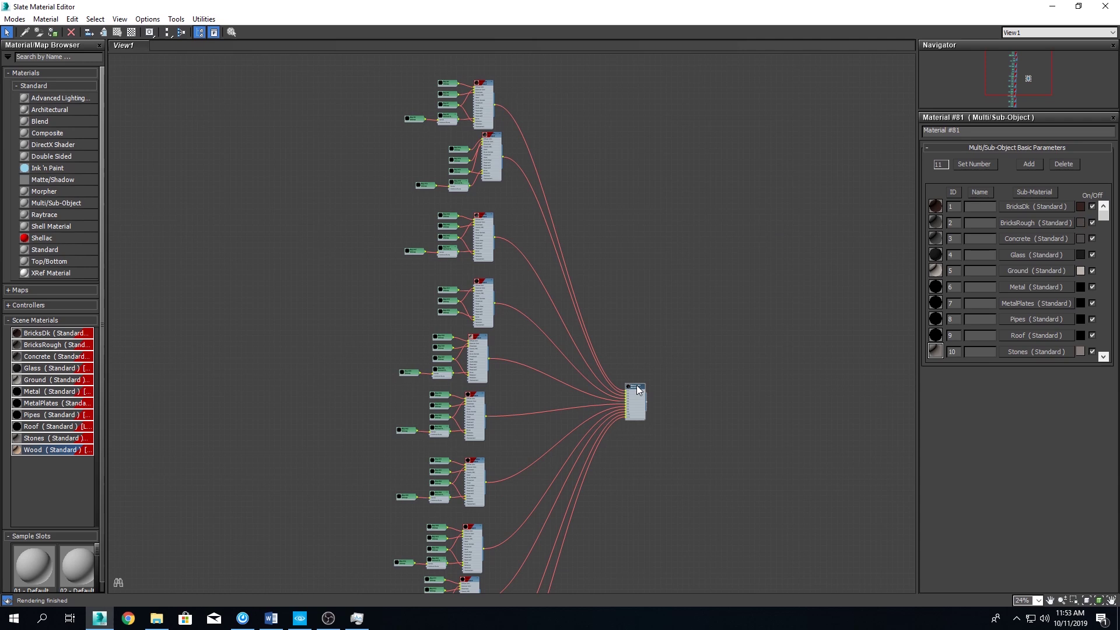
pyautogui.click(57, 33)
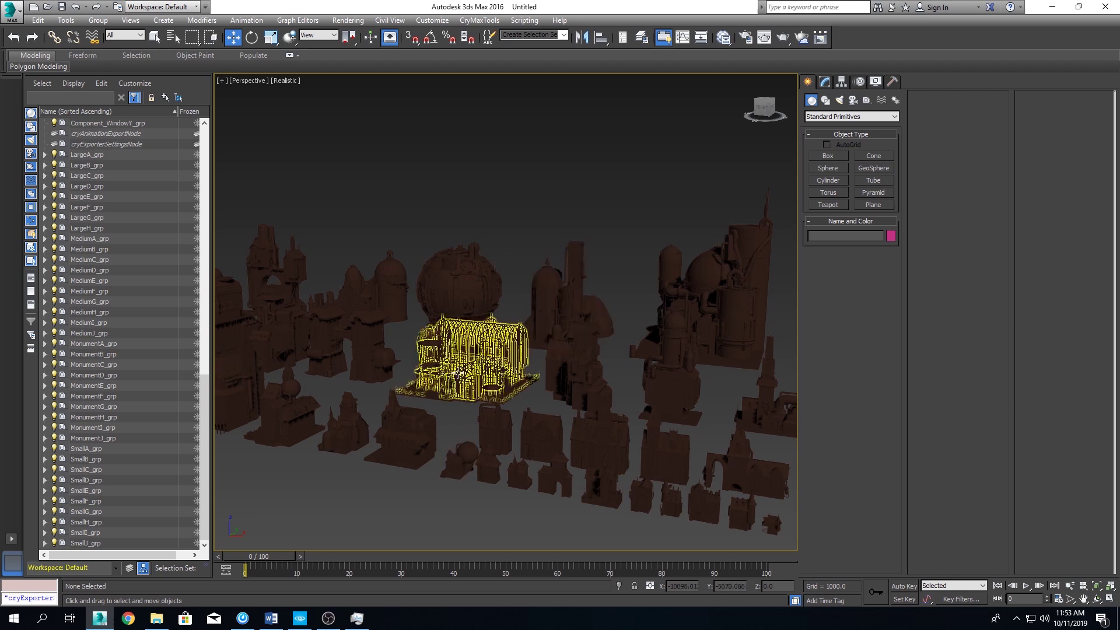
pyautogui.press('m')
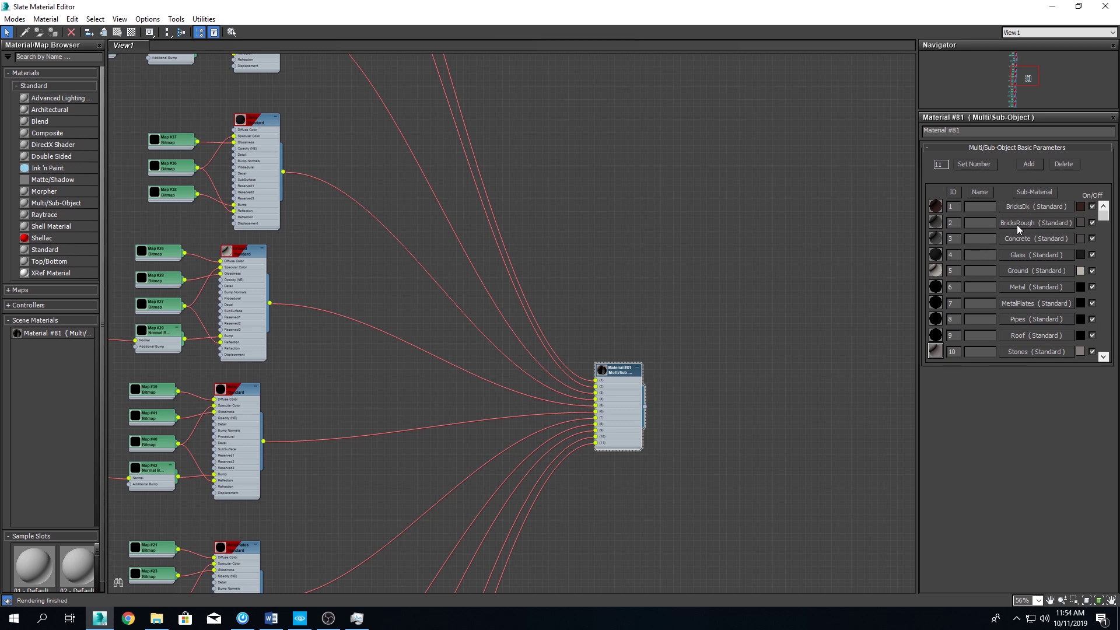
pyautogui.click(1106, 6)
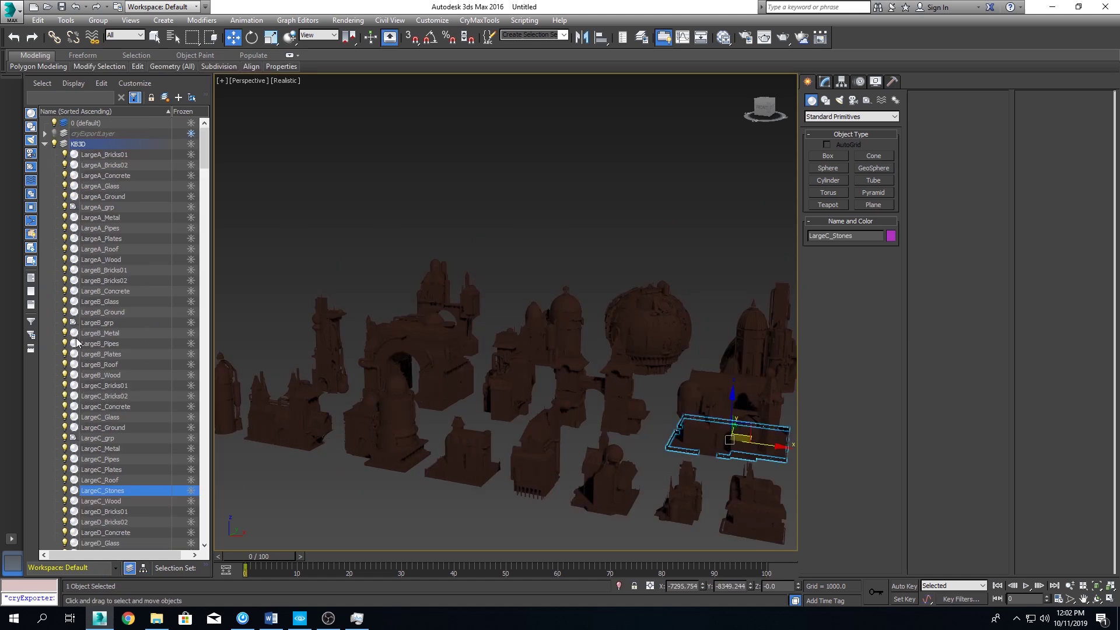
# Filter the scene object list with an advanced filter for names that contain the string "bricks".
pyautogui.click(32, 338)
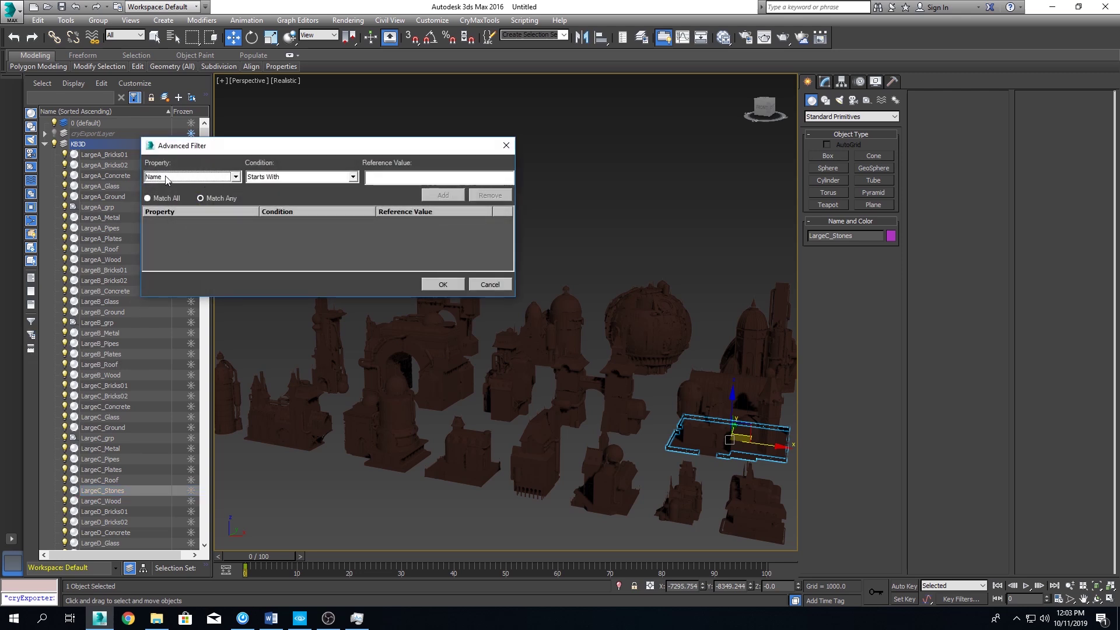
pyautogui.click(274, 179)
pyautogui.click(281, 208)
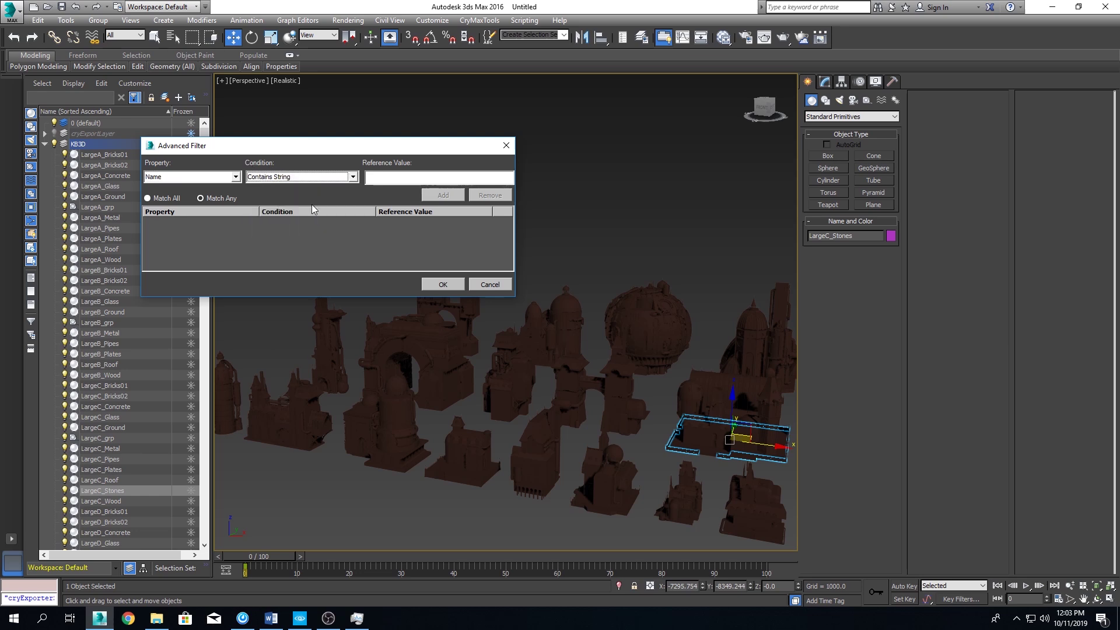
pyautogui.click(377, 178)
pyautogui.write('brickds')
pyautogui.press('BackSpace')
pyautogui.click(451, 195)
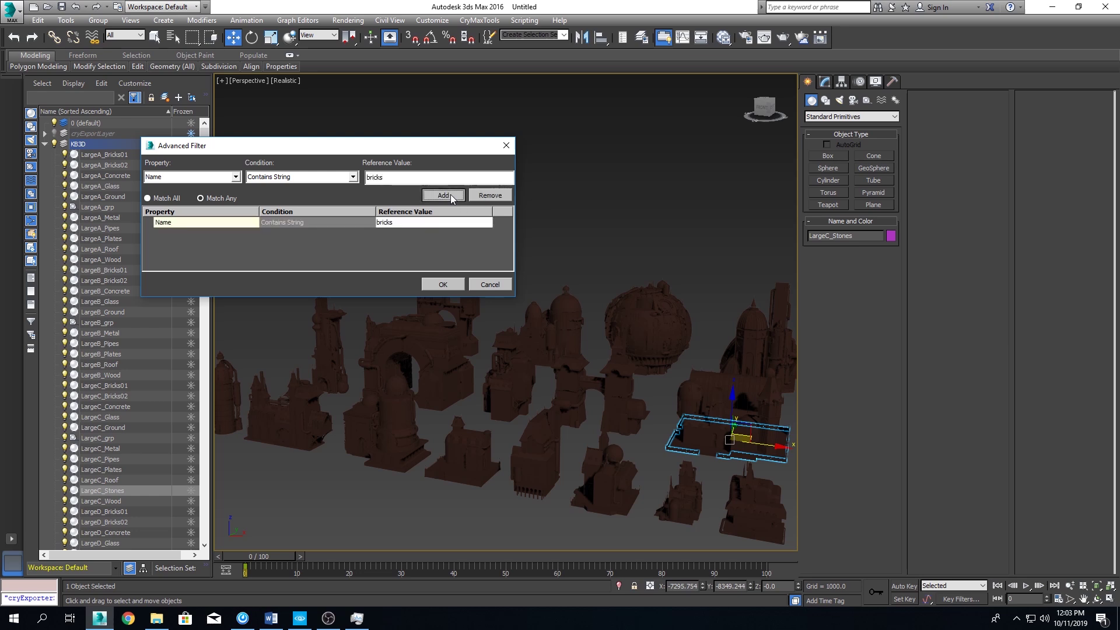
pyautogui.click(444, 283)
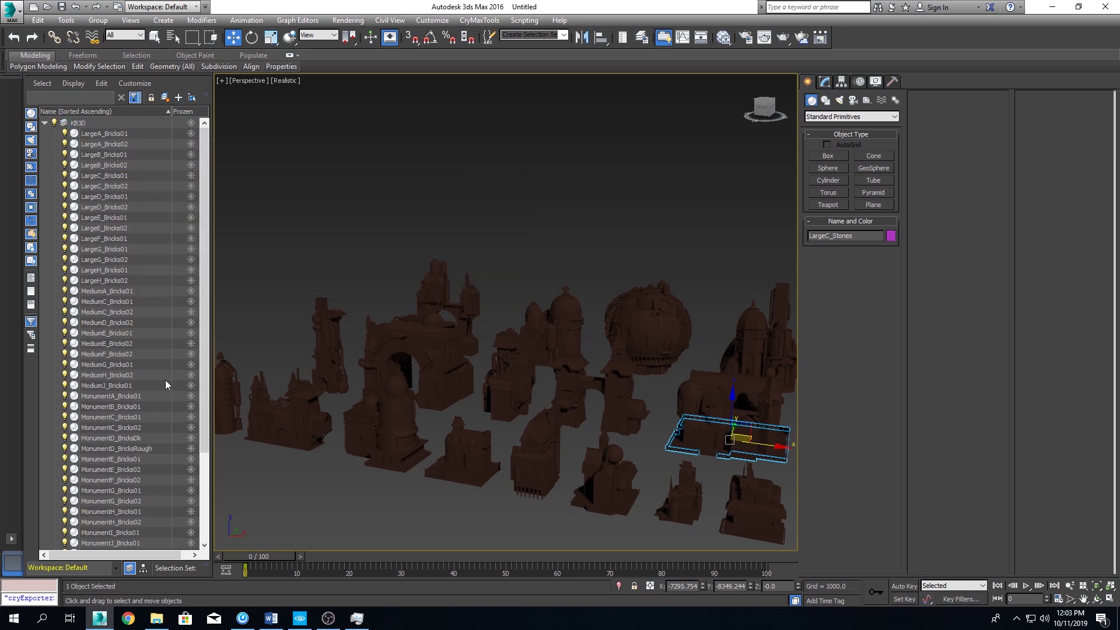
# Select all the filtered brick objects, from LargeA_Bricks01 through SmallJ_Bricks02, checking the sub-material IDs of the Multi/Sub-Object material.
pyautogui.click(115, 134)
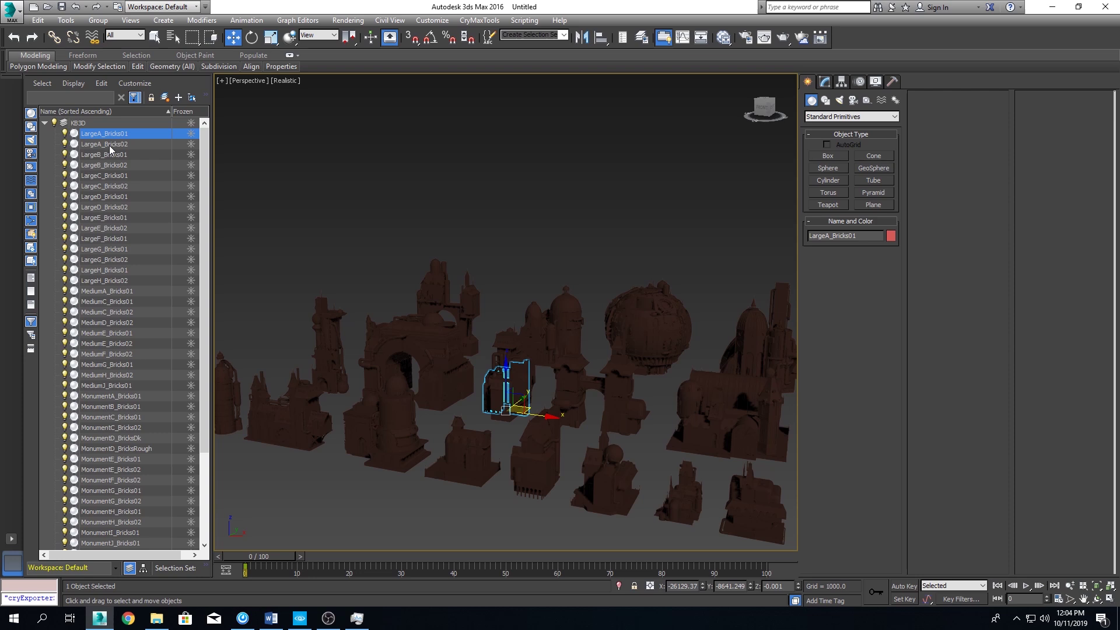
pyautogui.click(723, 38)
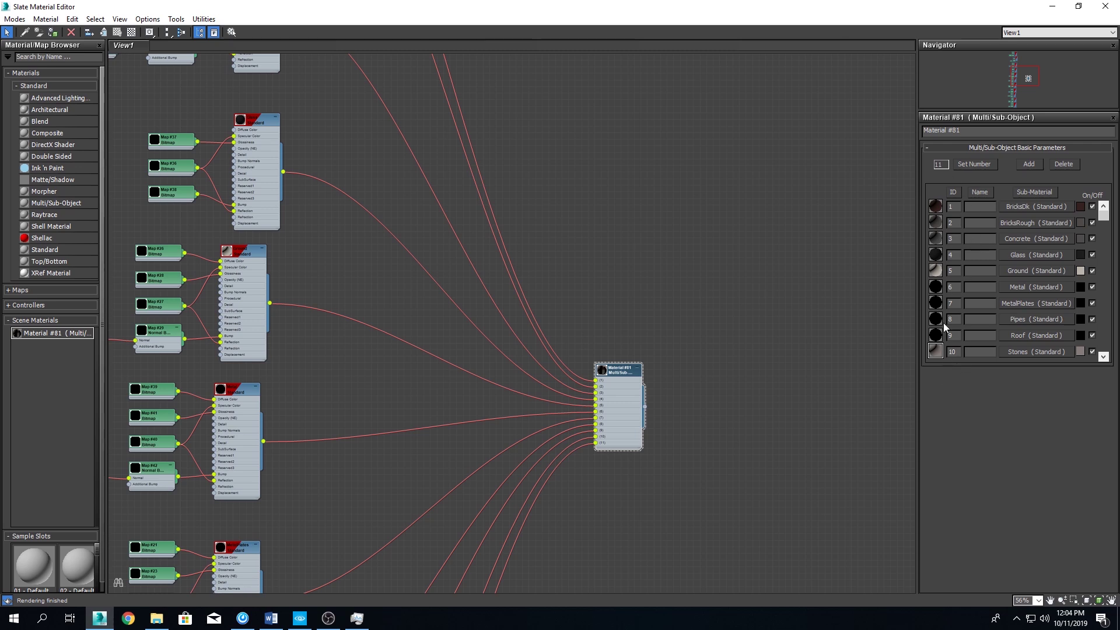
pyautogui.press('m')
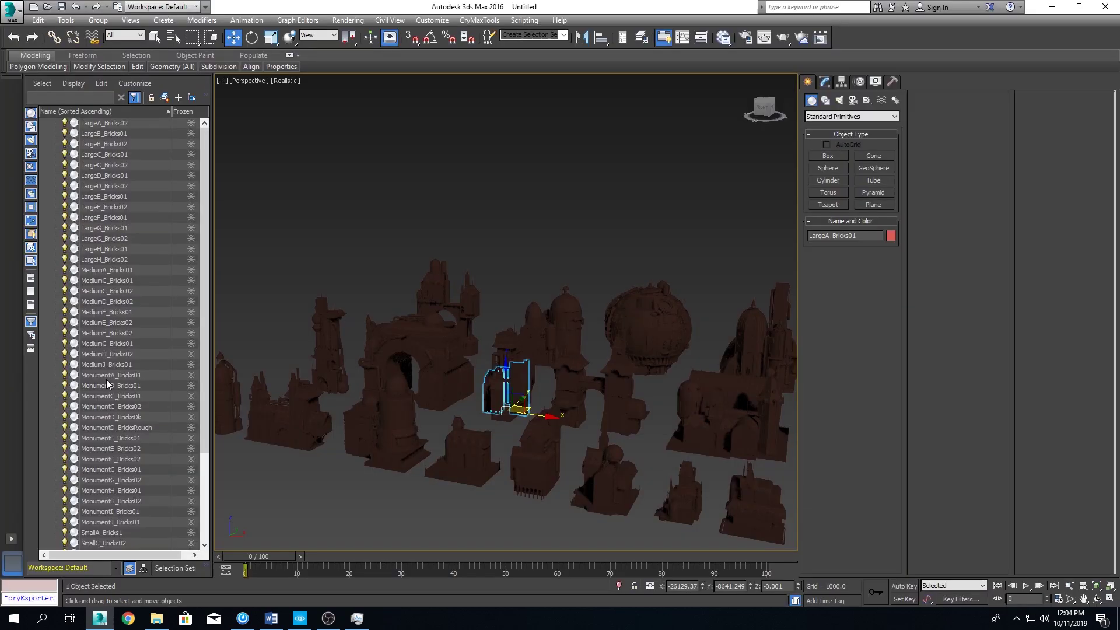
pyautogui.scroll(2, 105, 259)
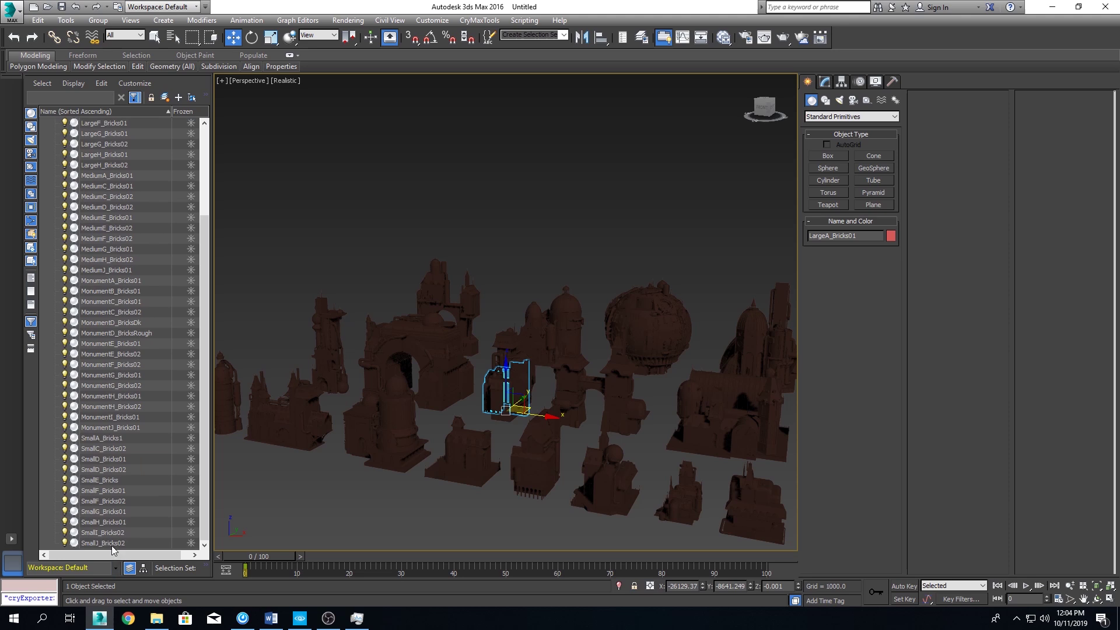
pyautogui.keyDown('shift'); pyautogui.click(109, 544); pyautogui.keyUp('shift')
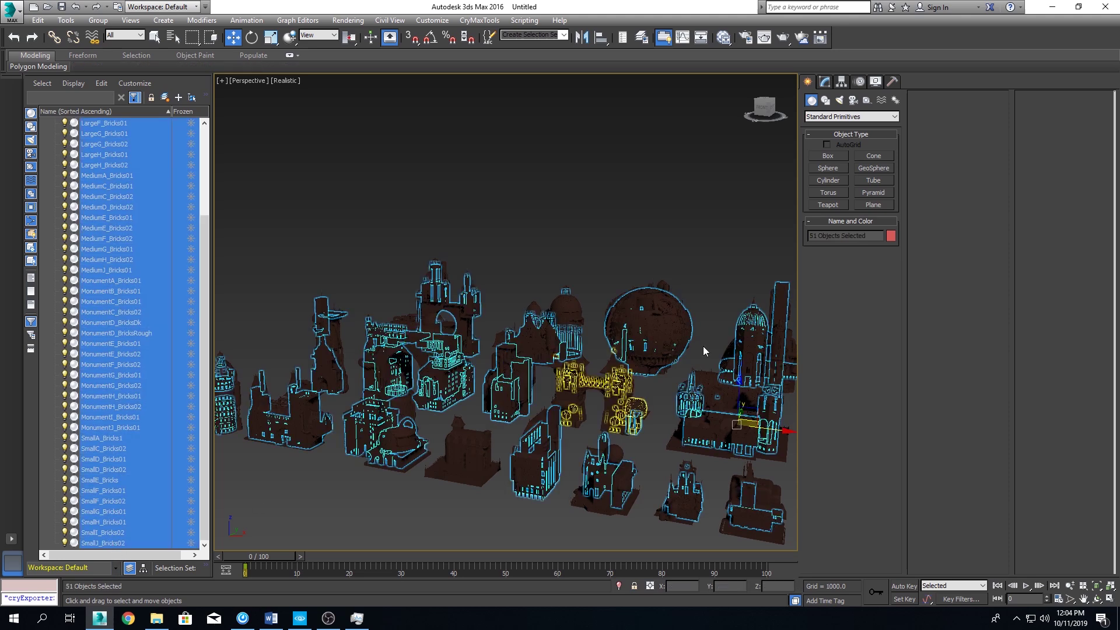
# Add a Material modifier to the selected brick objects with material ID 1.
pyautogui.click(825, 82)
pyautogui.click(894, 114)
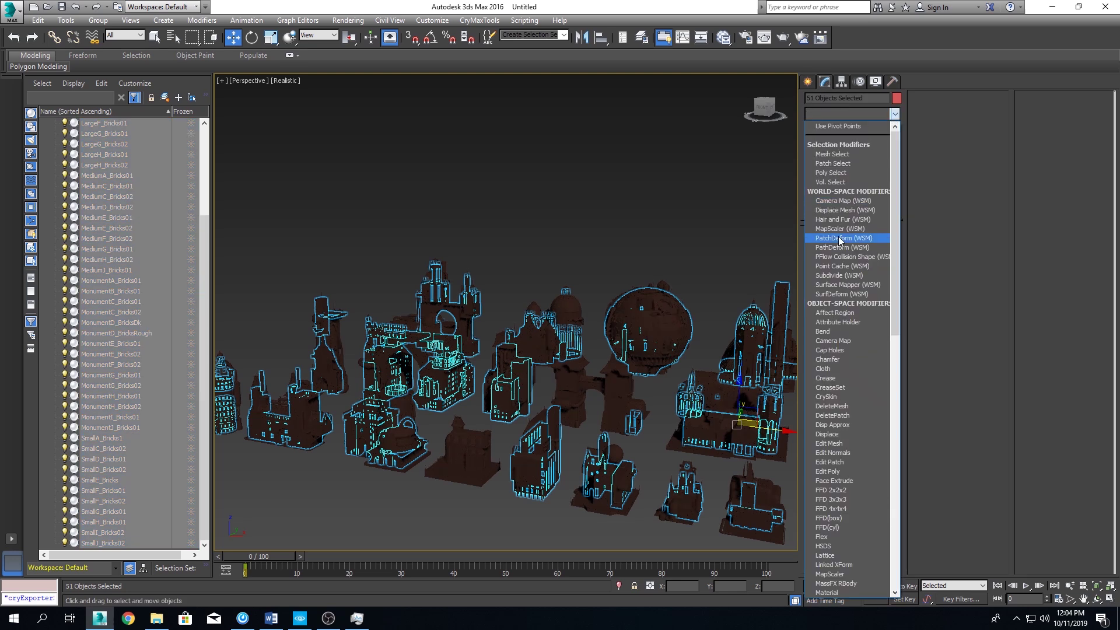
pyautogui.scroll(-1, 839, 240)
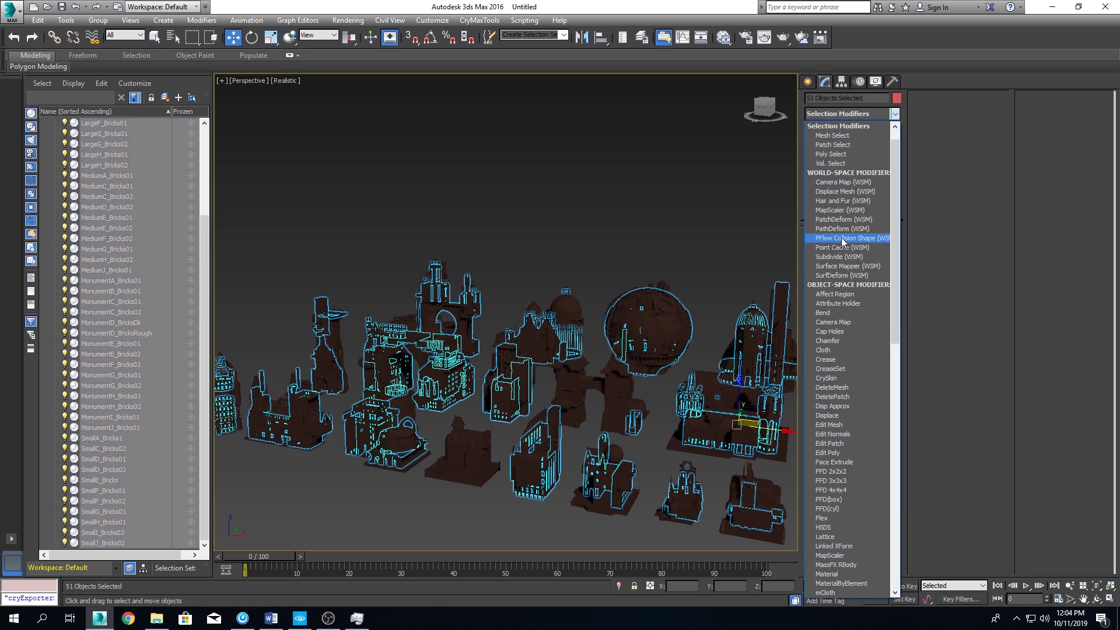
pyautogui.scroll(-16, 840, 240)
pyautogui.click(826, 129)
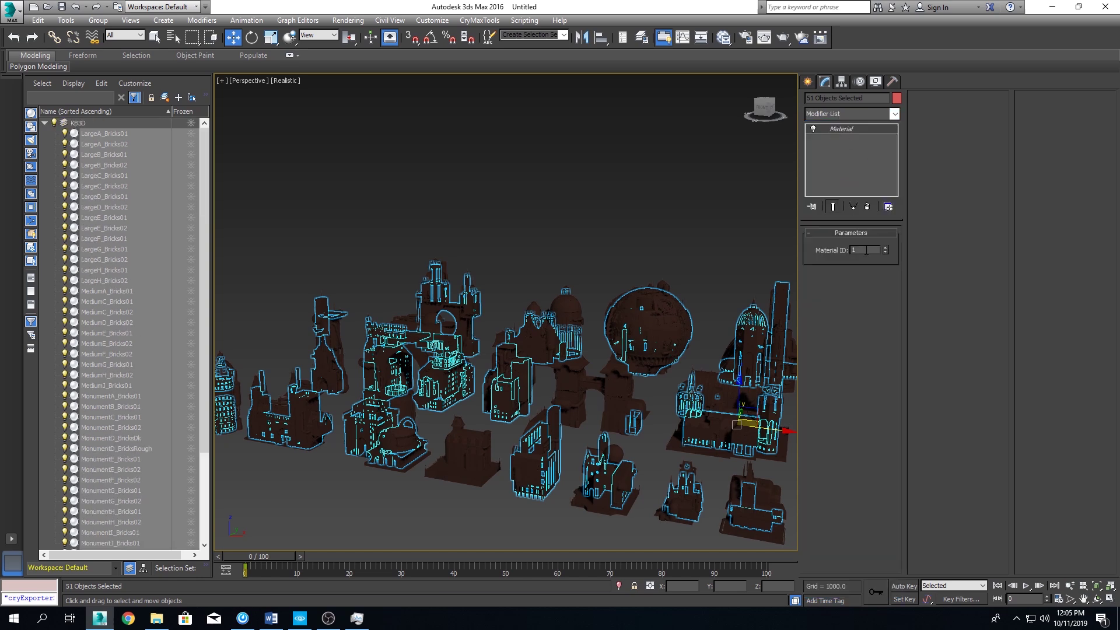
pyautogui.moveTo(867, 250); pyautogui.dragTo(842, 251)
# Change the advanced filter's reference value to "stone" and apply the filter to the object list.
pyautogui.click(31, 337)
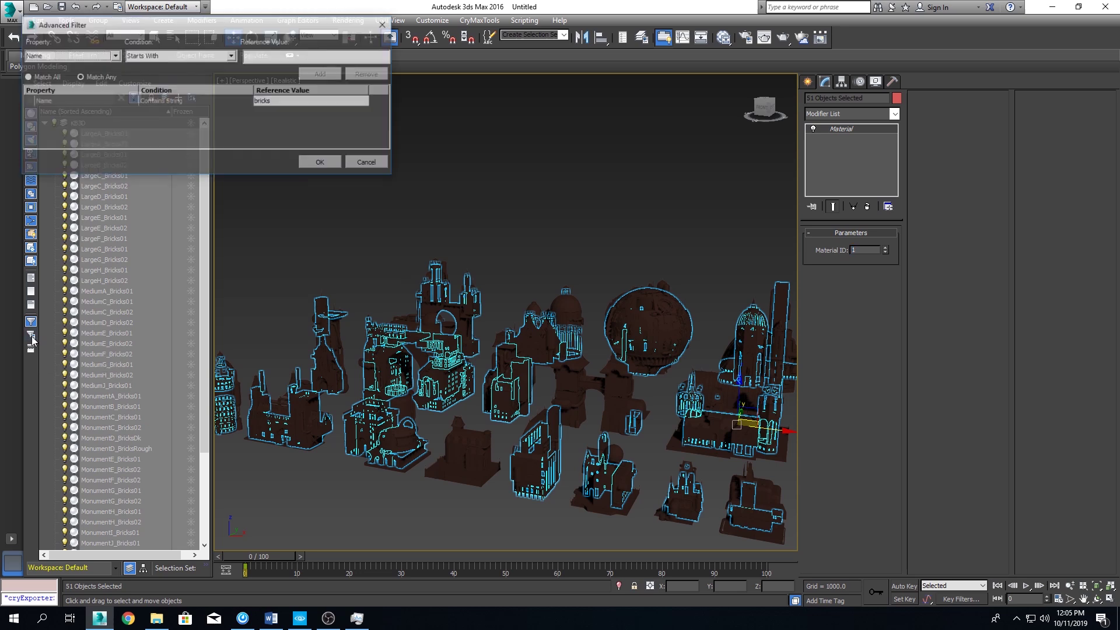
pyautogui.click(276, 103)
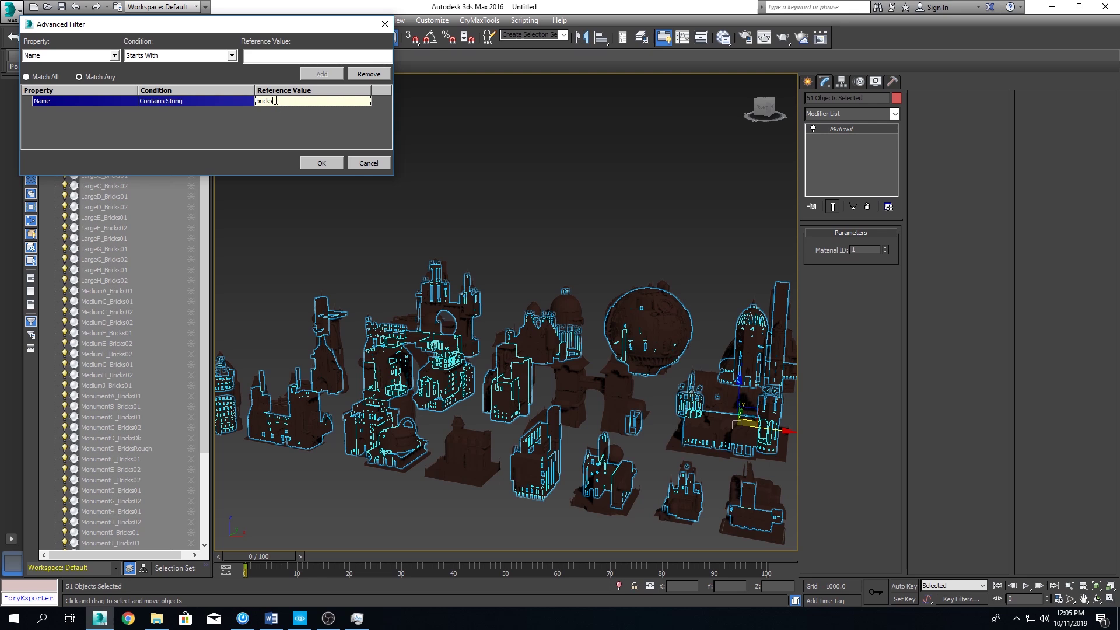
pyautogui.click(257, 104)
pyautogui.write('stone')
pyautogui.click(326, 163)
# Select all the filtered stone objects, from LargeC_Stones through SmallF_Stones, and add a Material modifier to them.
pyautogui.click(108, 134)
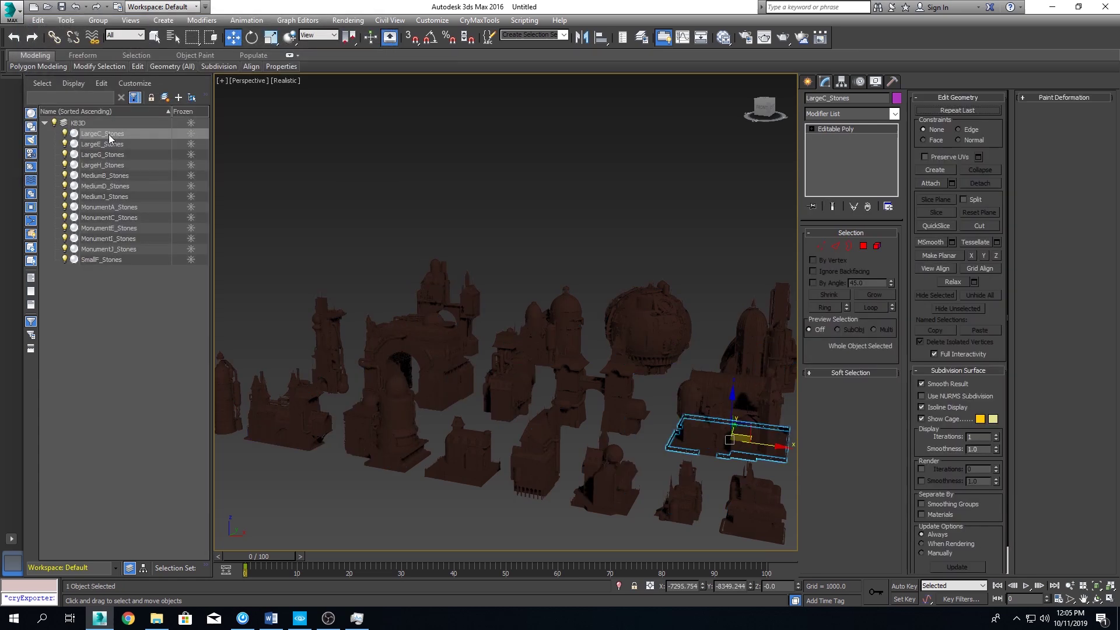
pyautogui.keyDown('shift'); pyautogui.click(102, 260); pyautogui.keyUp('shift')
pyautogui.click(894, 113)
pyautogui.click(846, 170)
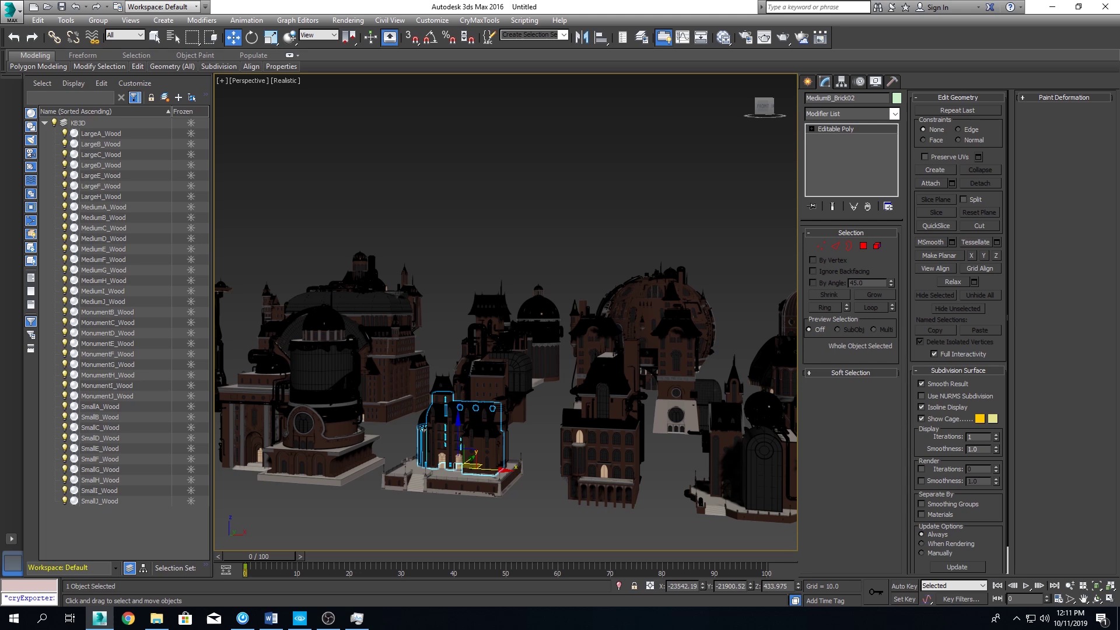
# Open the CRYENGINE Exporter utility to show its geometry and material export settings.
pyautogui.click(892, 81)
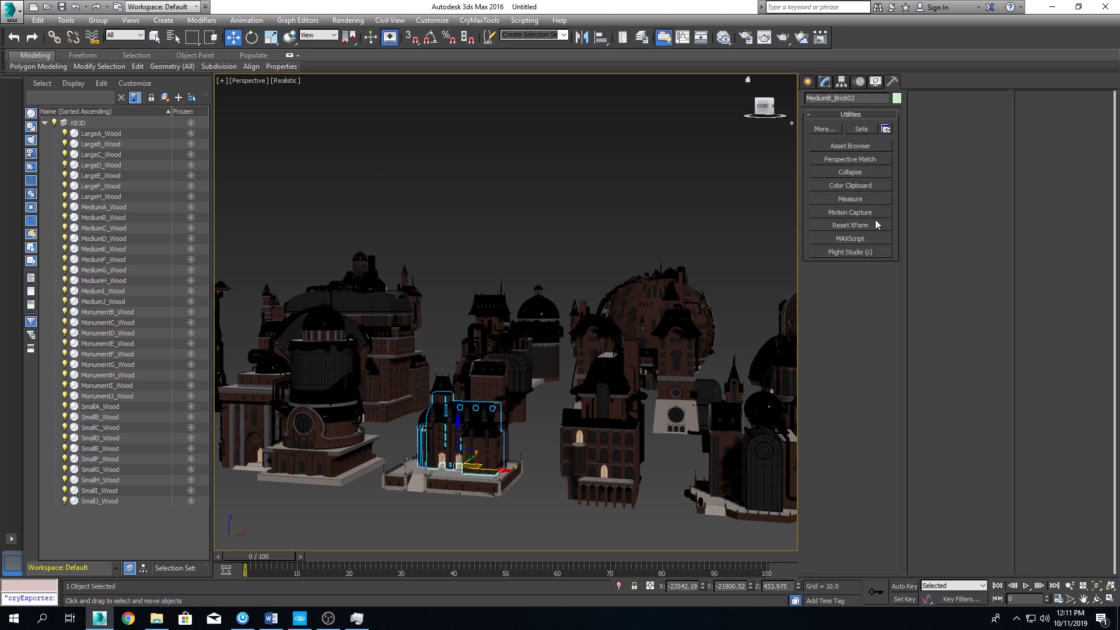
pyautogui.click(820, 130)
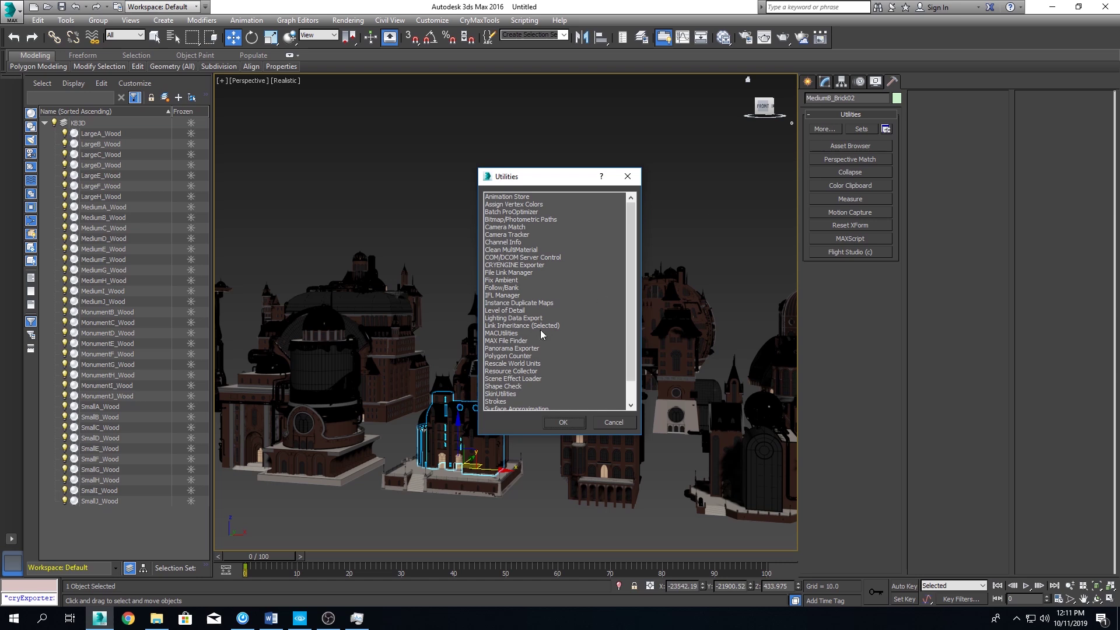
pyautogui.click(522, 265)
pyautogui.click(561, 423)
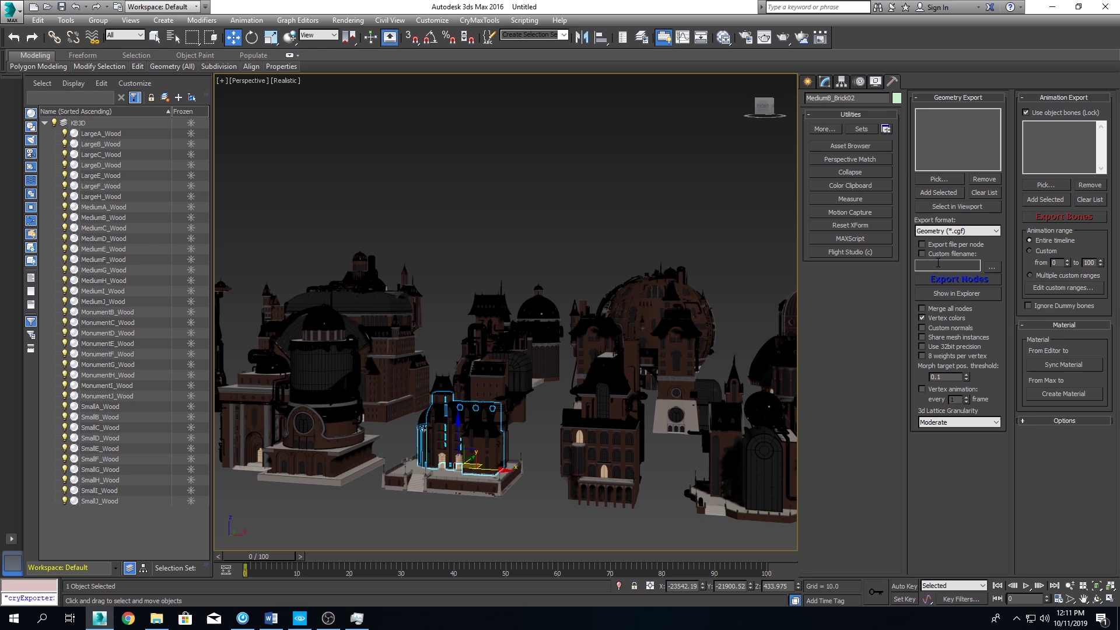
# Switch to the CRYENGINE Launcher and create a new project from the Blank CPP template, named Kitbash.
pyautogui.click(301, 623)
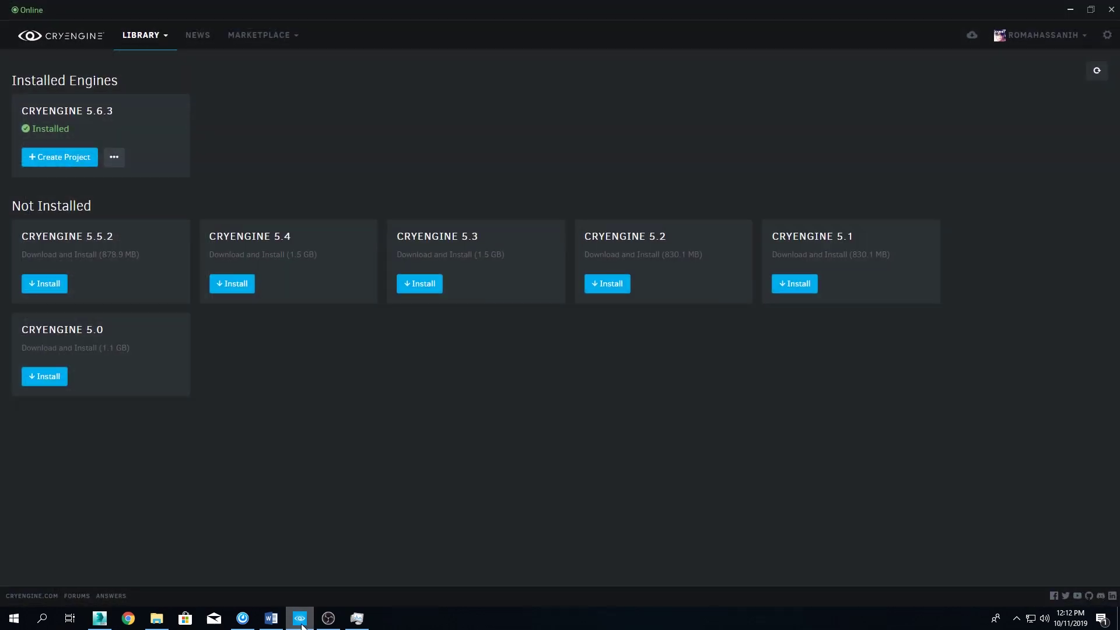
pyautogui.click(71, 156)
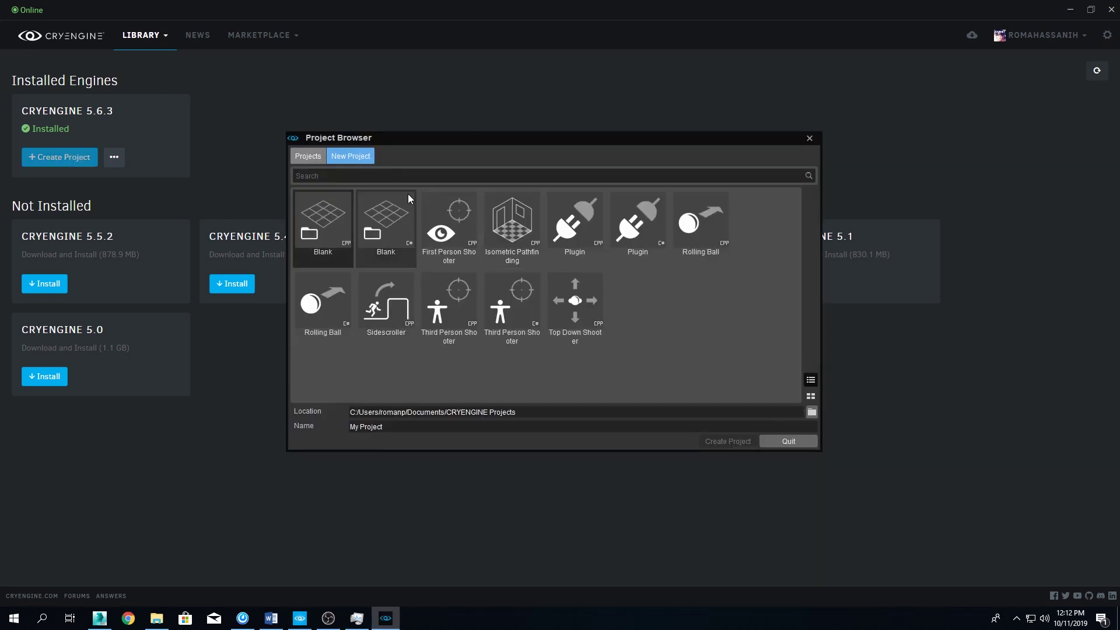
pyautogui.click(325, 217)
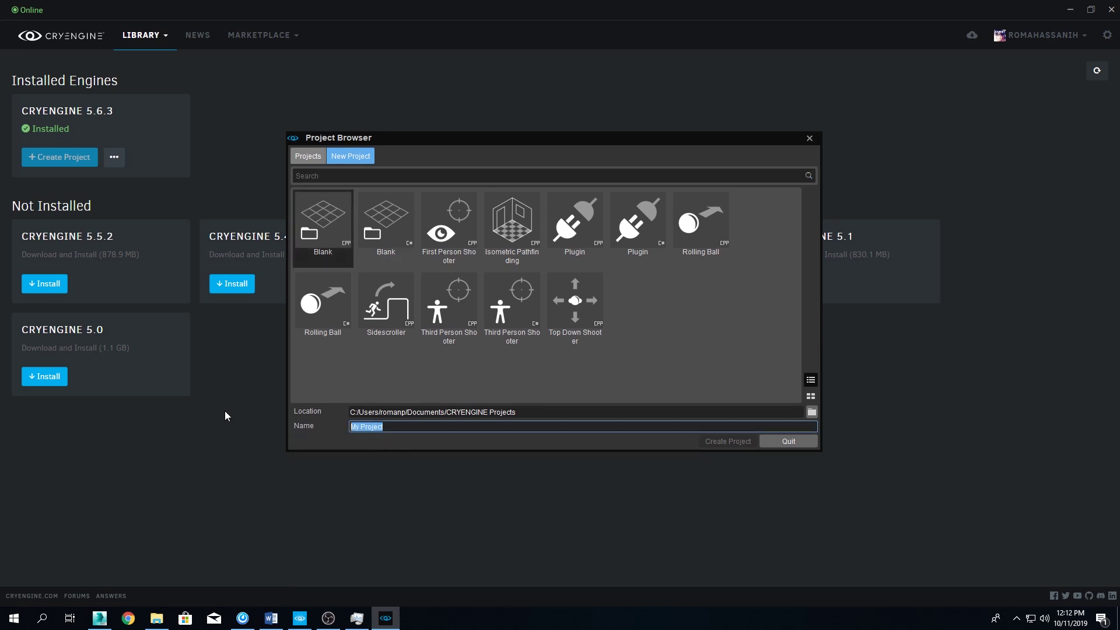
pyautogui.write('Kitbash')
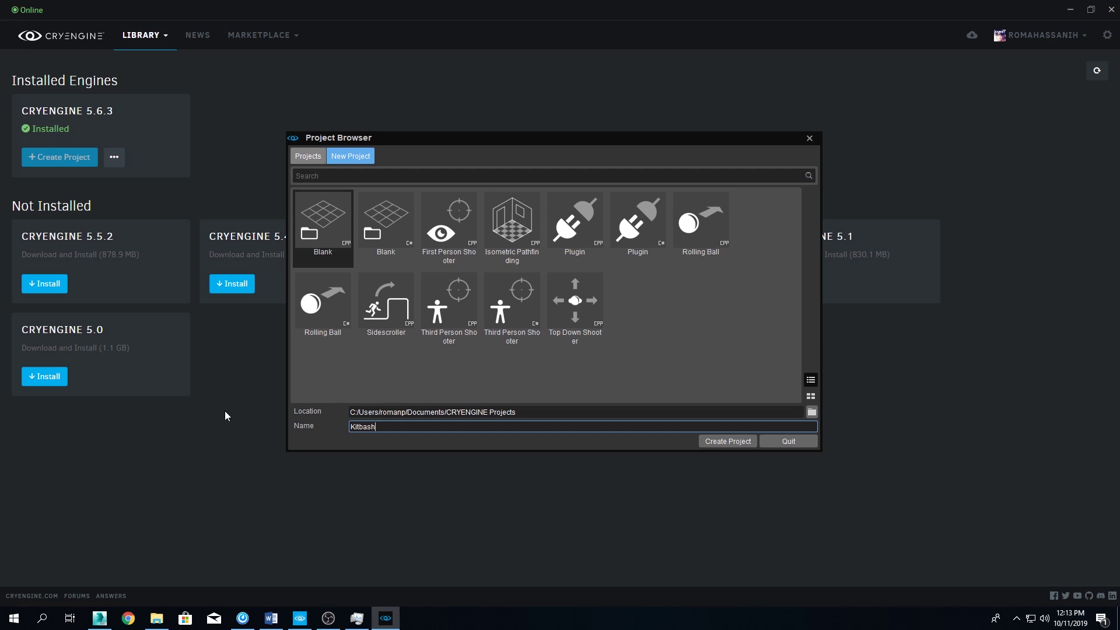
pyautogui.click(733, 442)
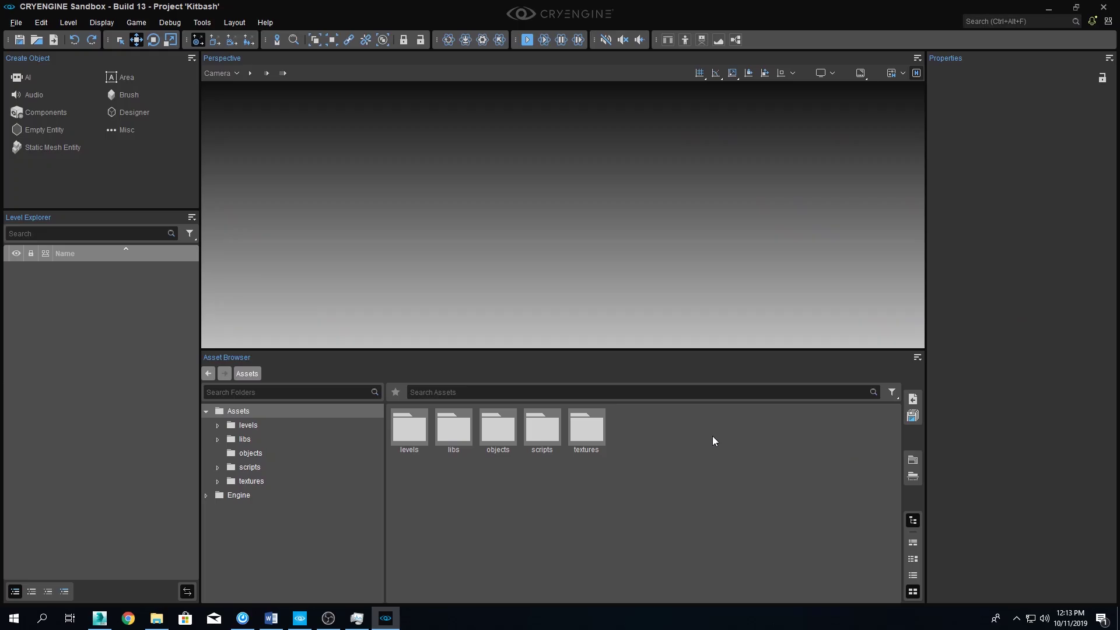
# Create a new folder named Kitbash inside the project's objects asset folder.
pyautogui.doubleClick(498, 435)
pyautogui.rightClick(545, 435)
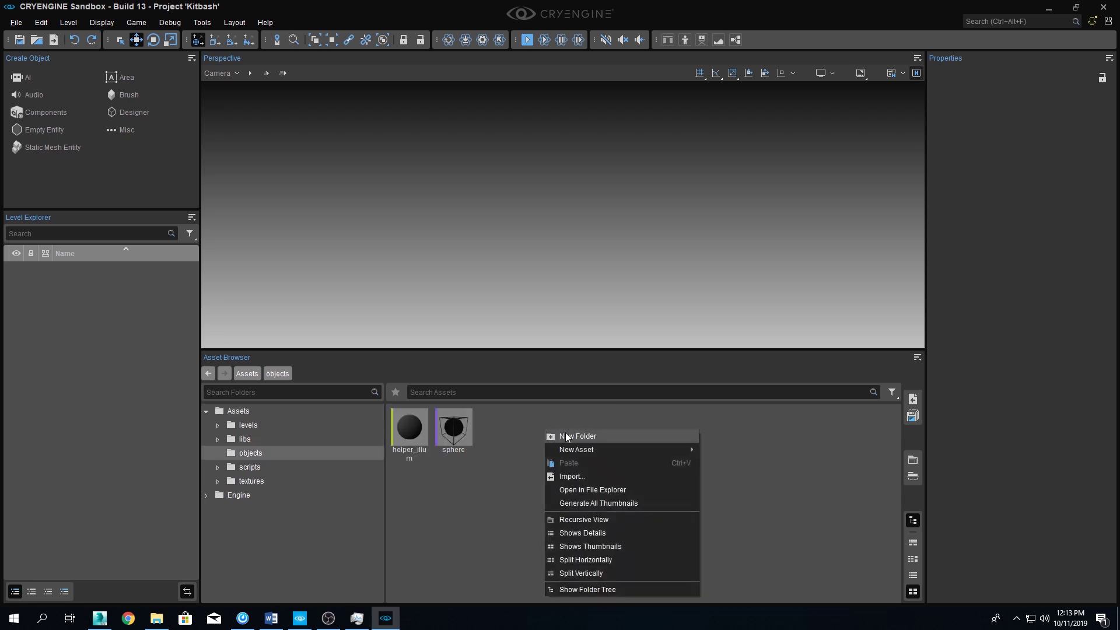
pyautogui.click(568, 436)
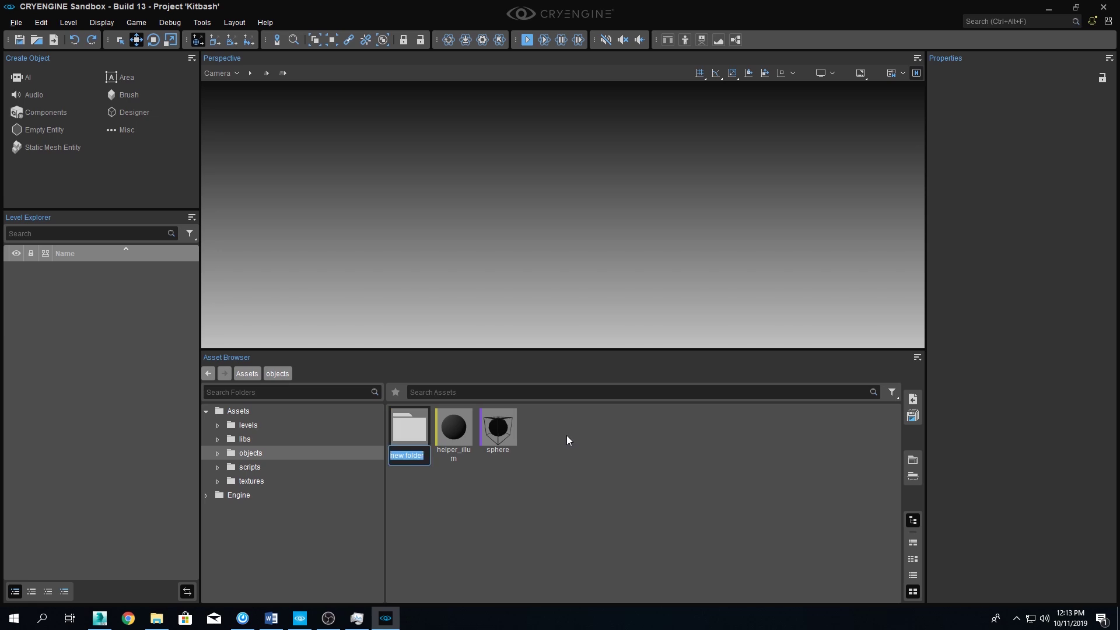
pyautogui.write('Kitbash')
pyautogui.press('Return')
# Switch to 3ds Max and place the Kitbash Multi/Sub-Object scene material in the first sample slot of the Slate Material Editor.
pyautogui.click(100, 618)
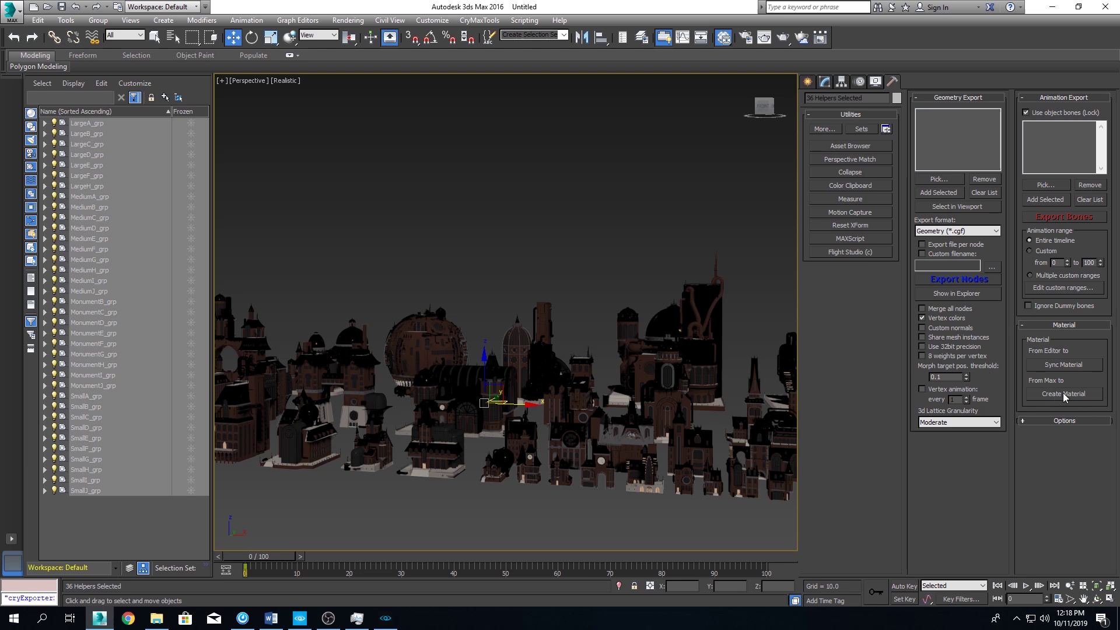
pyautogui.press('m')
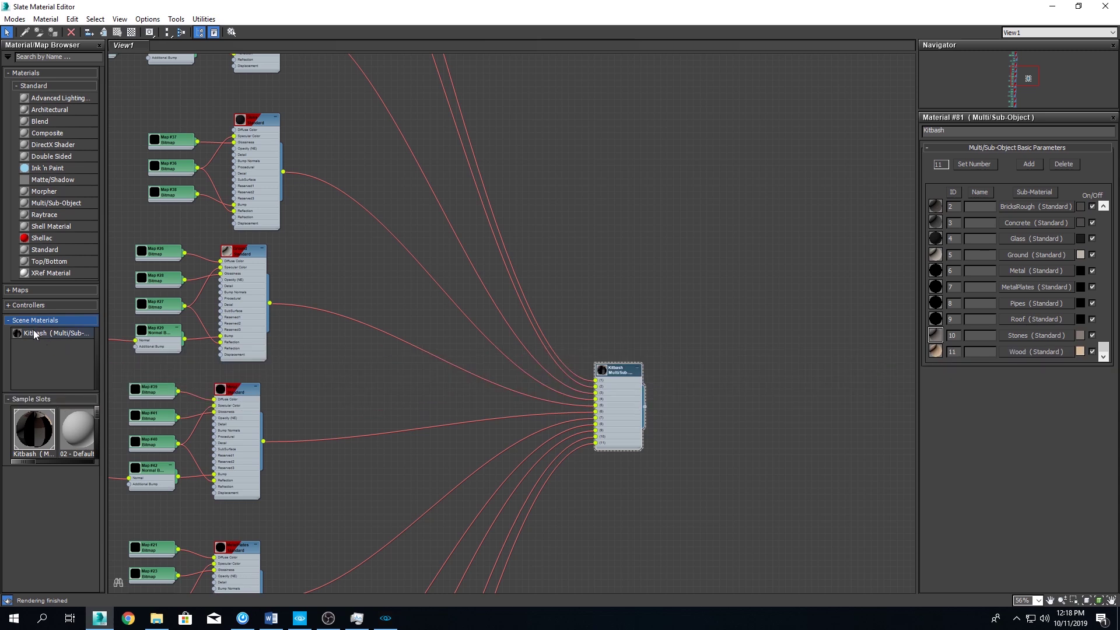
pyautogui.moveTo(36, 331); pyautogui.dragTo(33, 437)
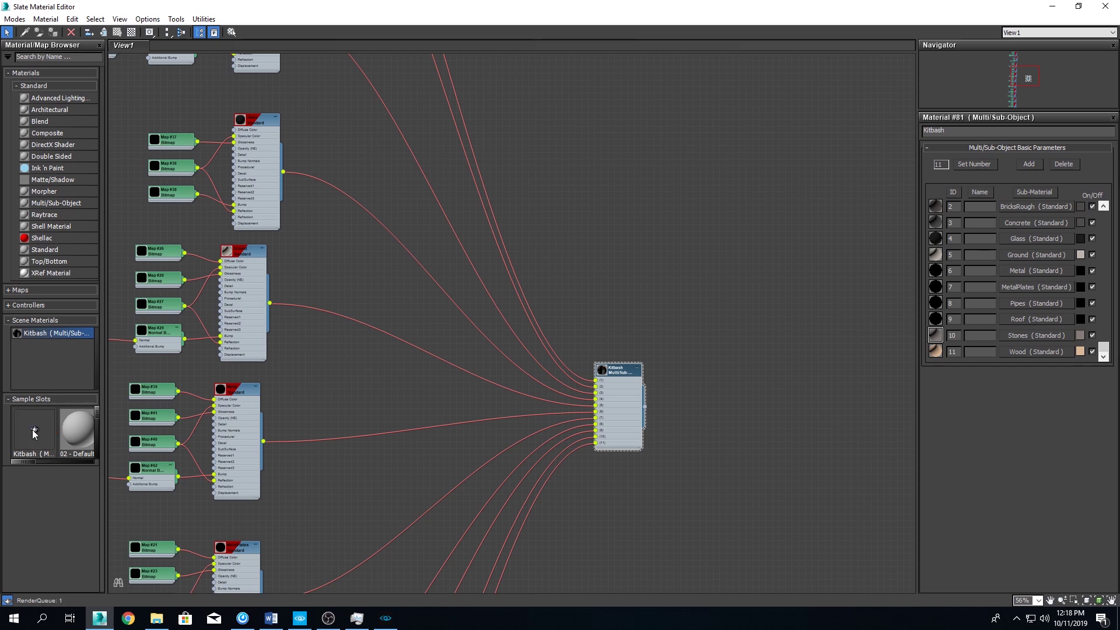
pyautogui.click(1105, 7)
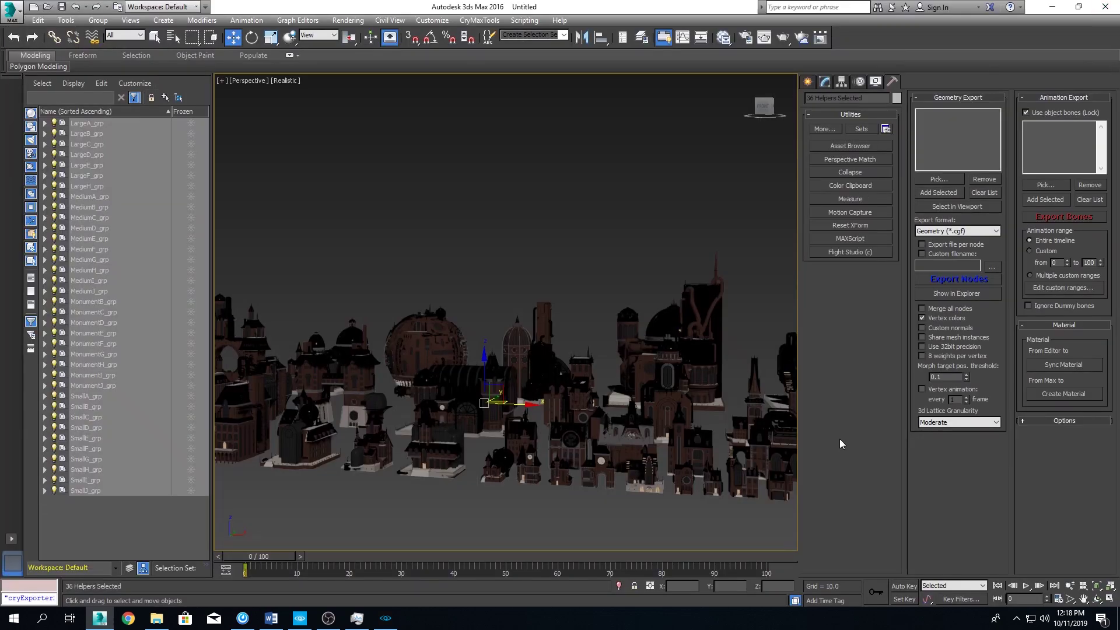
# Create a CRYENGINE material from the Max material, named Kitbash, in the objects/kitbash folder, and close the resulting material window.
pyautogui.click(1045, 394)
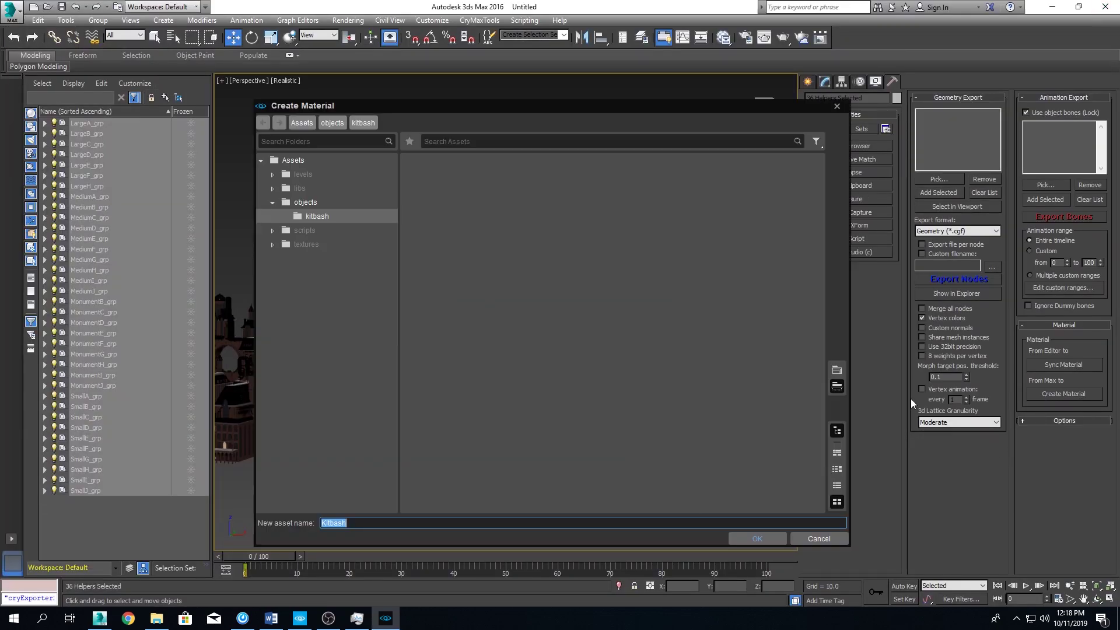
pyautogui.click(354, 523)
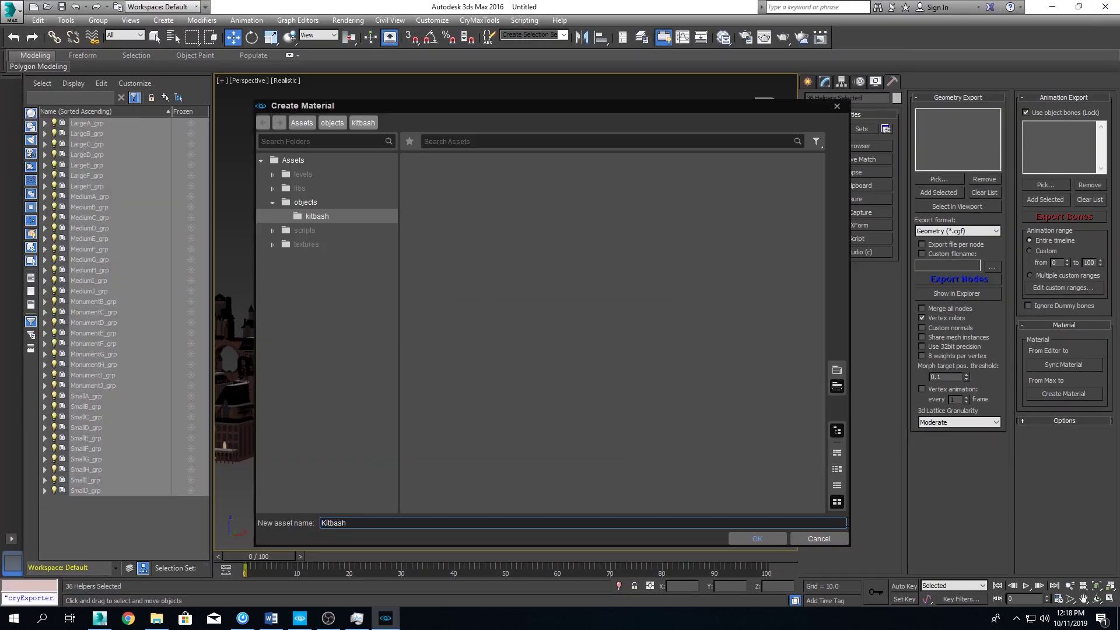
pyautogui.click(772, 537)
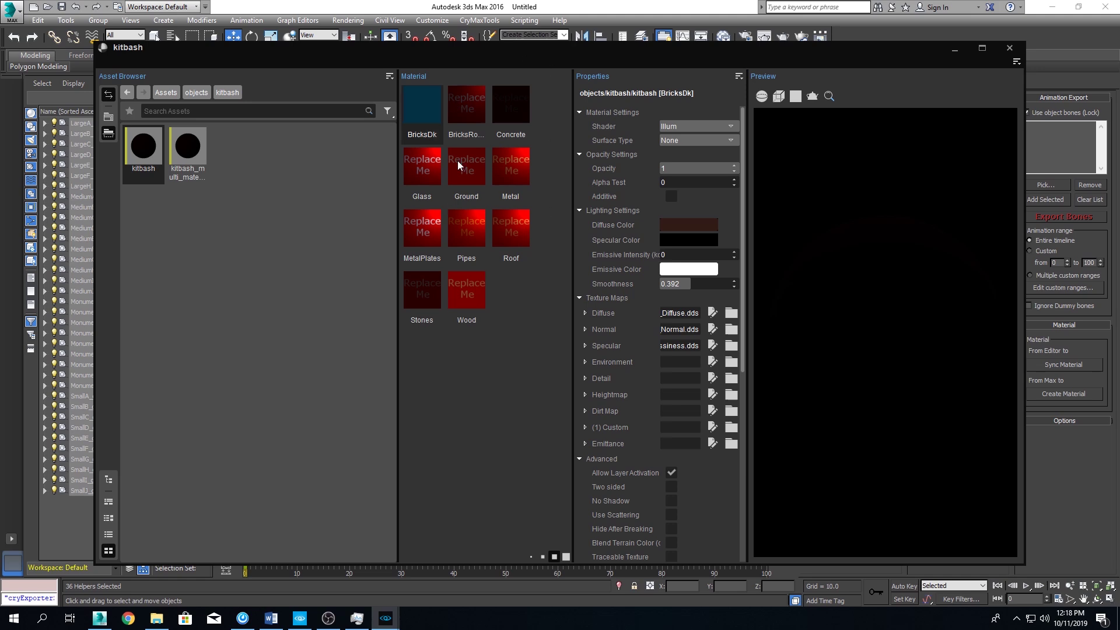
pyautogui.click(1012, 51)
# Sort the scene objects by hierarchy and add the selected building groups to the geometry export list, keeping the Geometry (*.cgf) format.
pyautogui.click(130, 569)
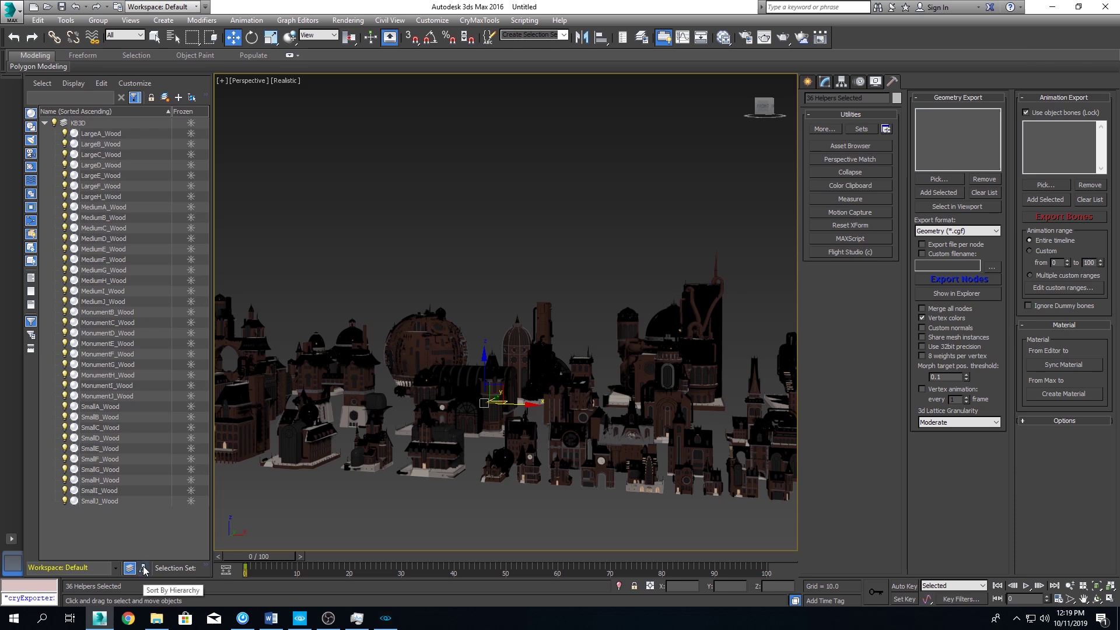
pyautogui.click(144, 569)
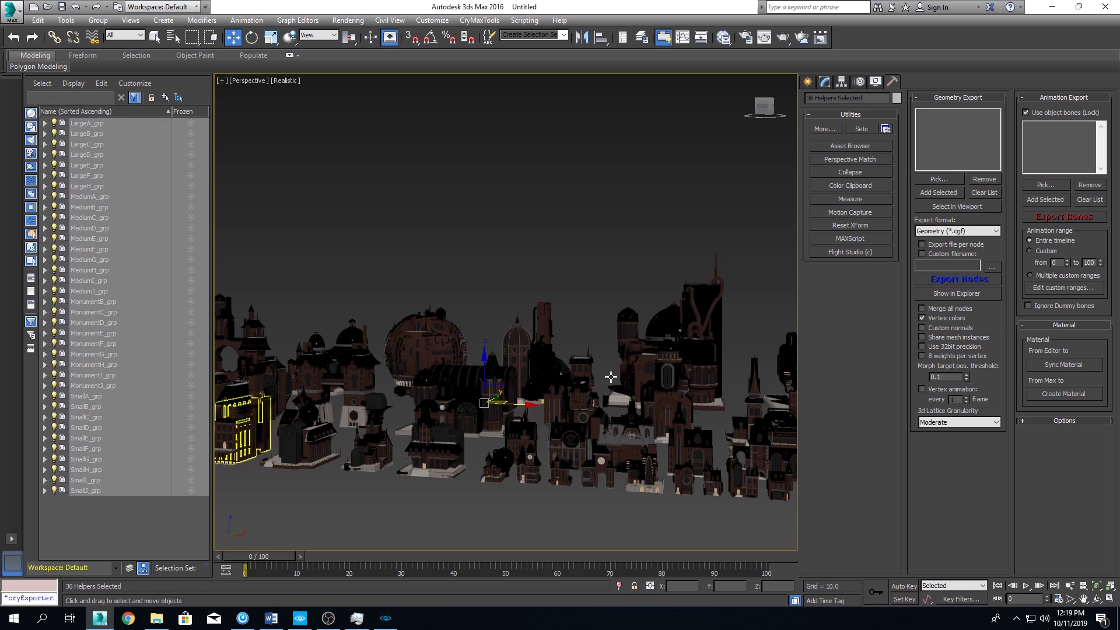
pyautogui.click(943, 193)
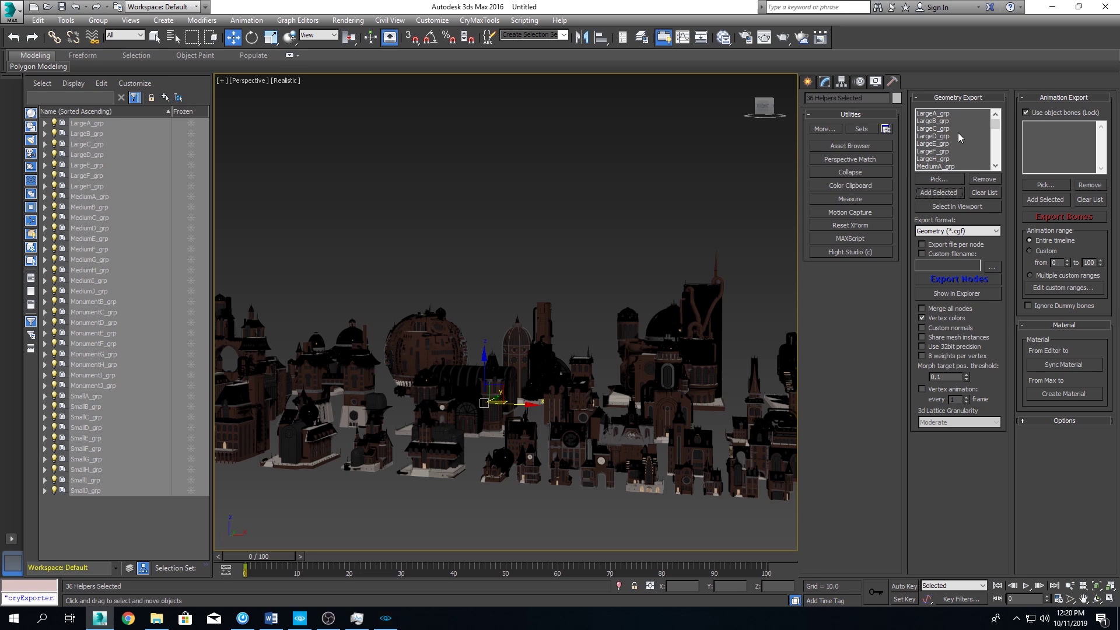
pyautogui.click(972, 232)
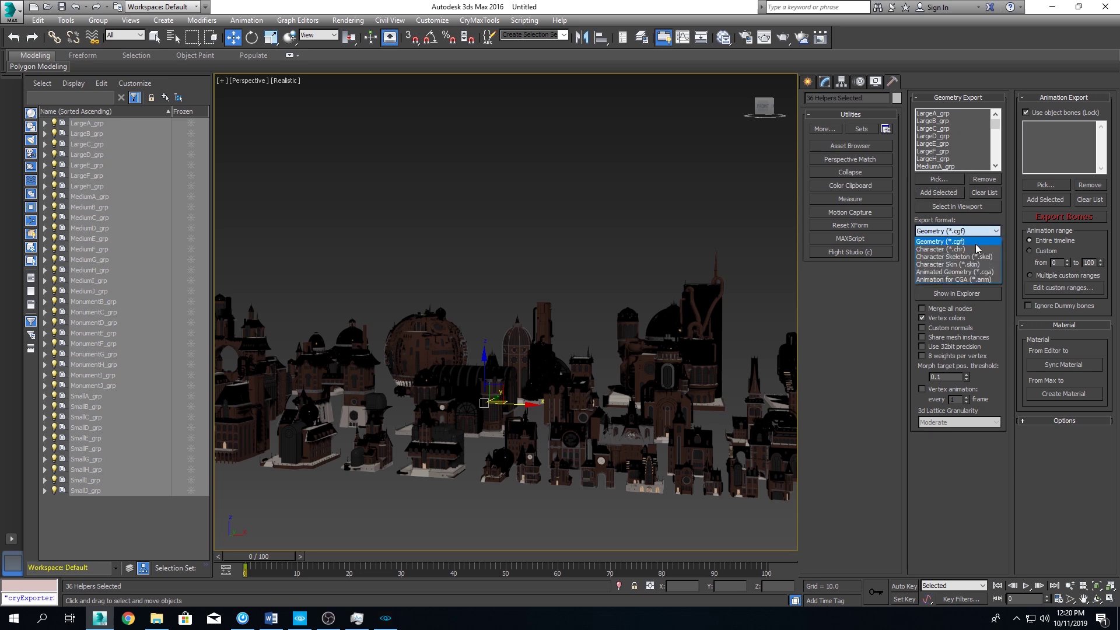
pyautogui.click(969, 233)
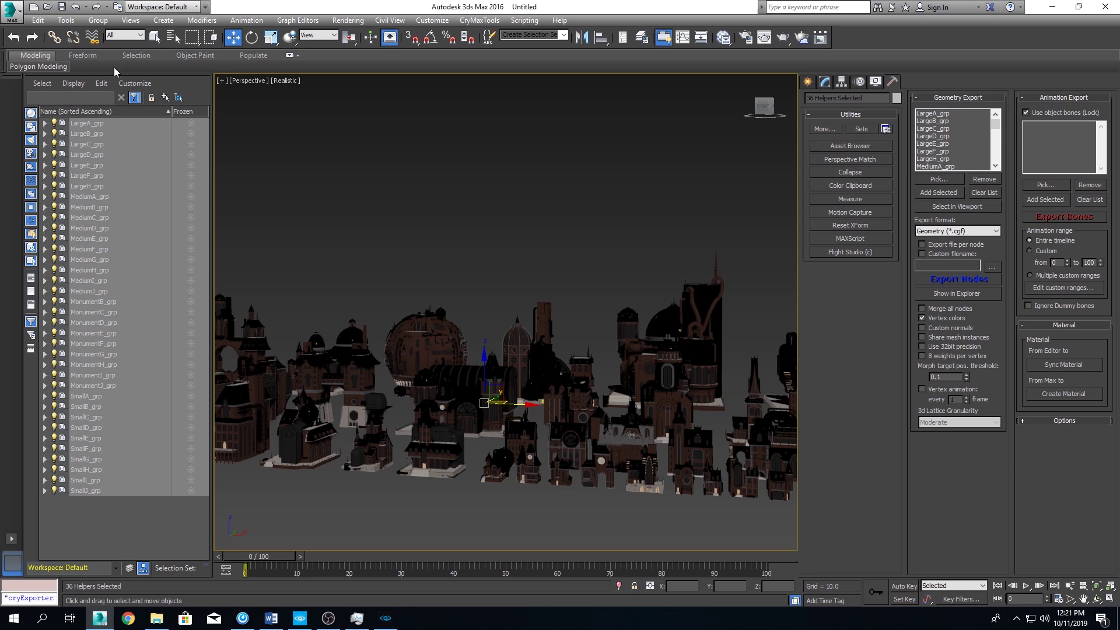
# Save the scene as kitbash in 3ds Max format in the CRYENGINE project's Assets/objects/kitbash folder.
pyautogui.click(10, 14)
pyautogui.click(35, 144)
pyautogui.click(273, 344)
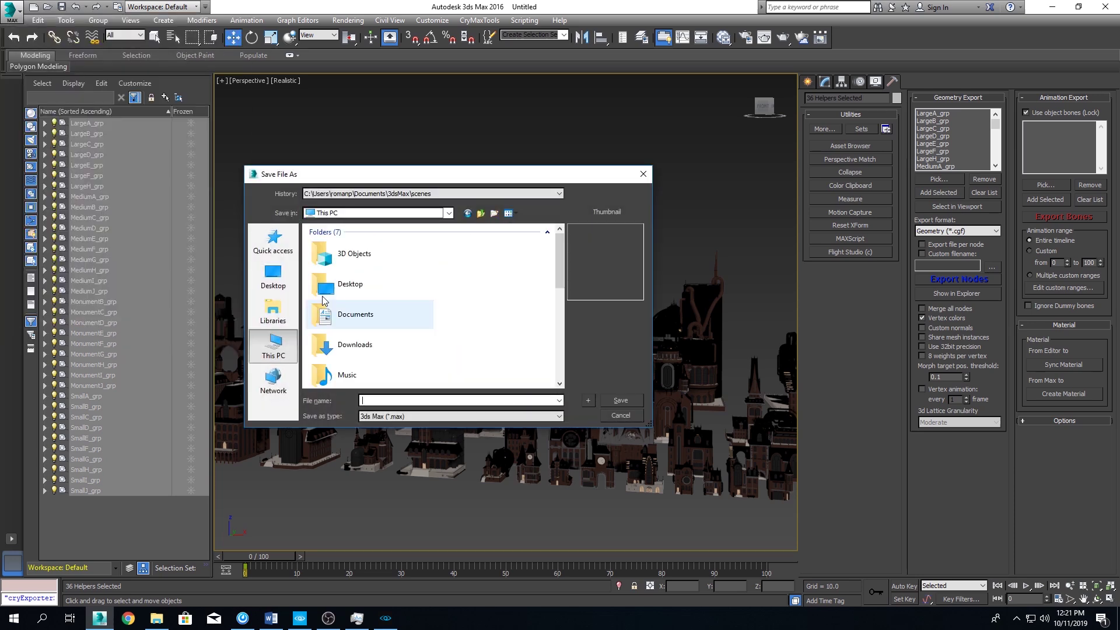
pyautogui.doubleClick(350, 313)
pyautogui.doubleClick(350, 283)
pyautogui.doubleClick(339, 268)
pyautogui.click(326, 243)
pyautogui.click(621, 401)
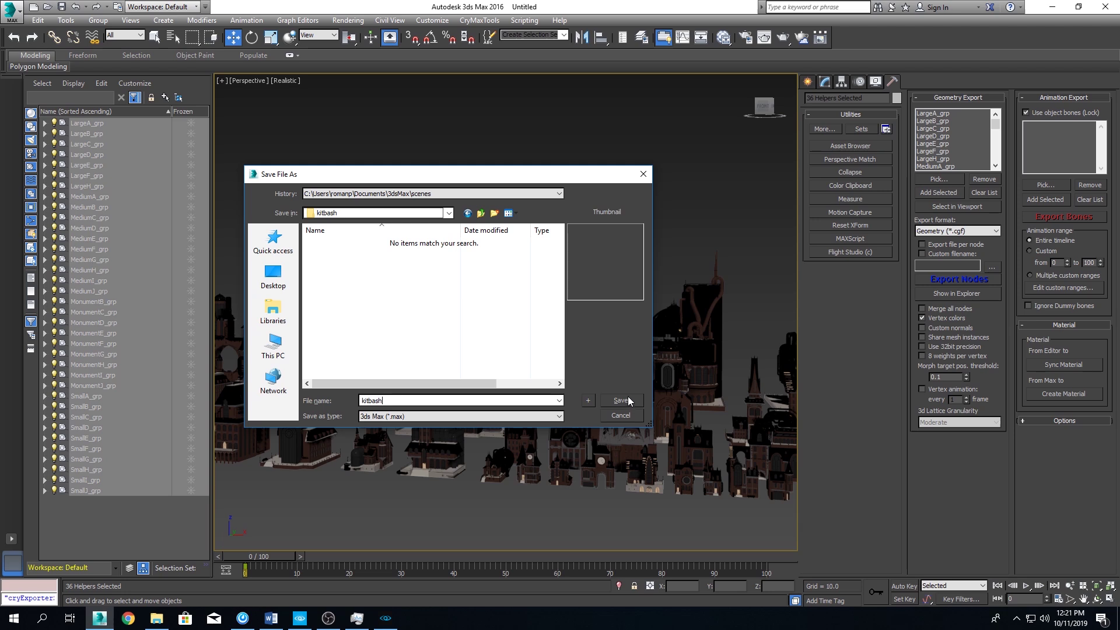
pyautogui.click(629, 401)
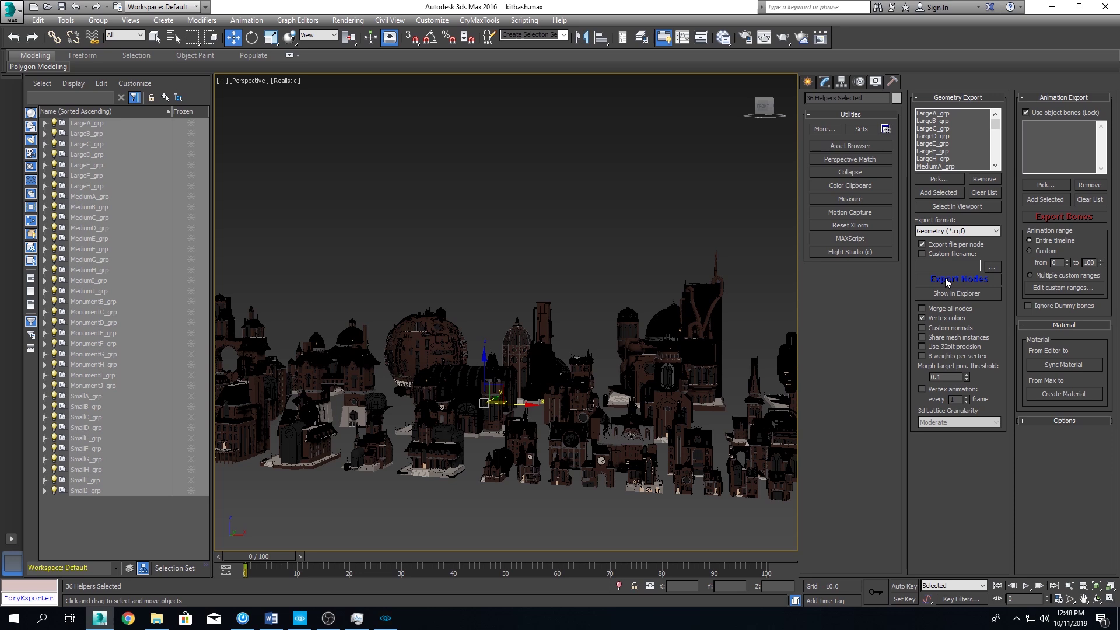
# Export the listed nodes as one file per node, acknowledging the degenerate-face reports for the LargeA objects.
pyautogui.click(945, 280)
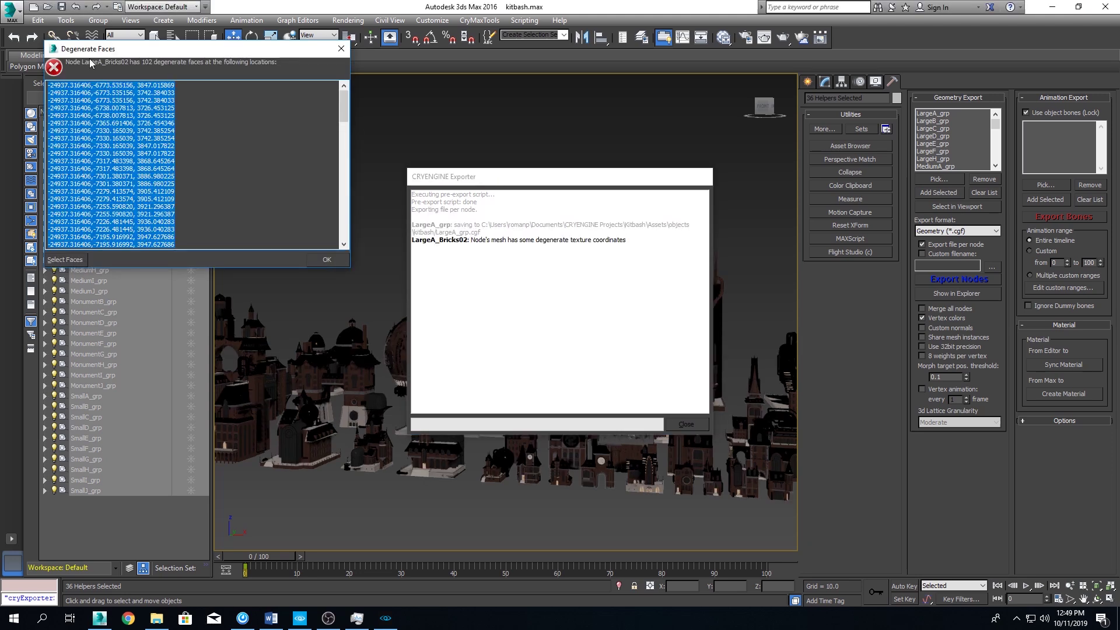
pyautogui.click(328, 259)
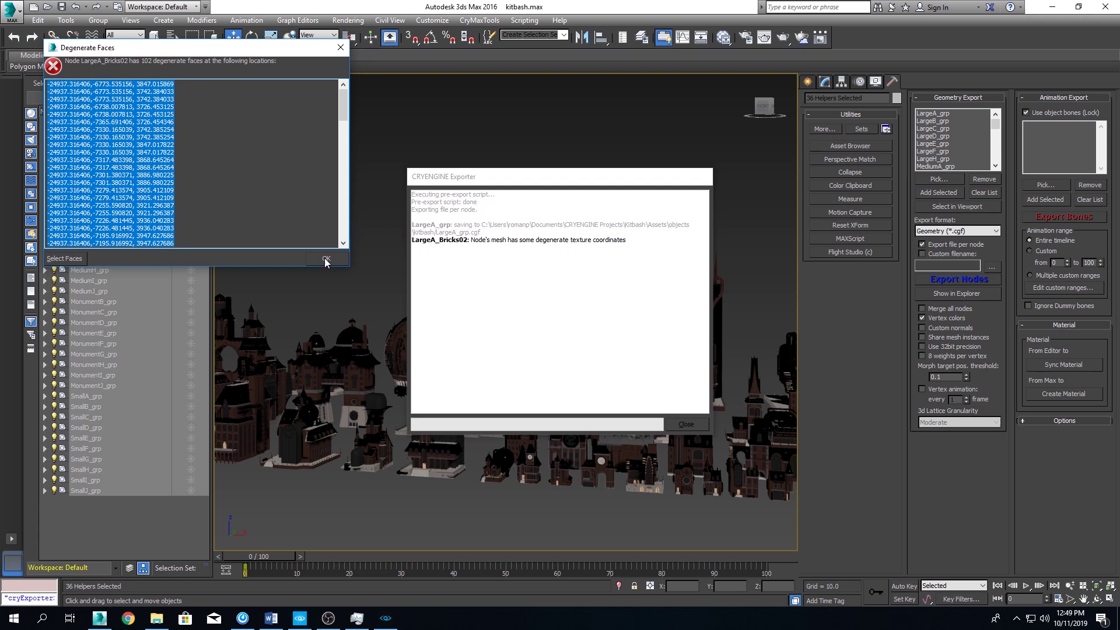
pyautogui.click(327, 260)
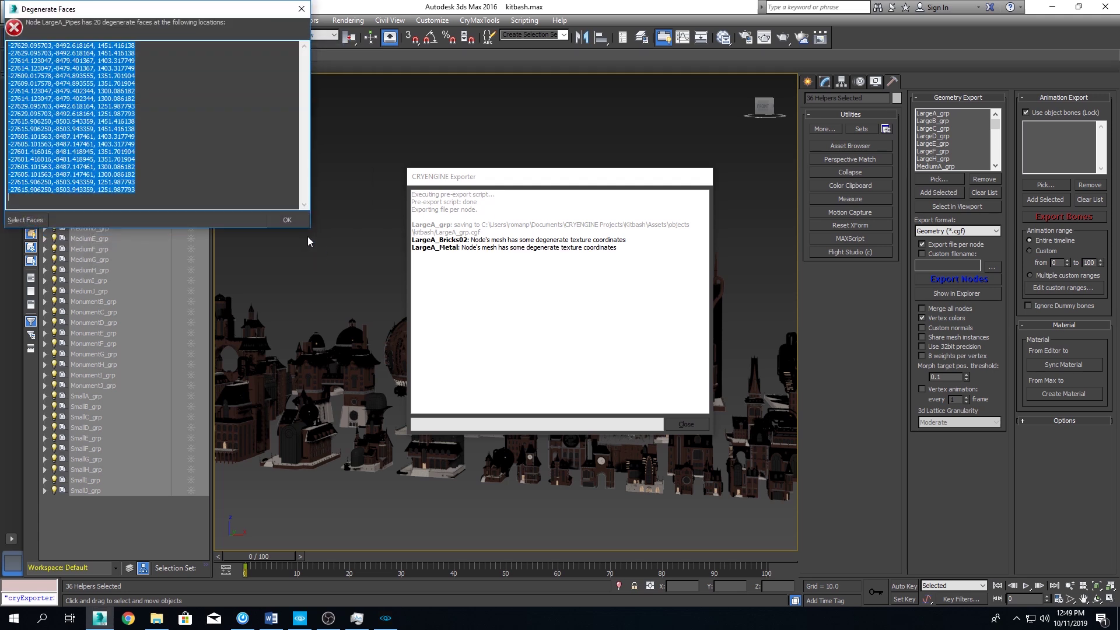